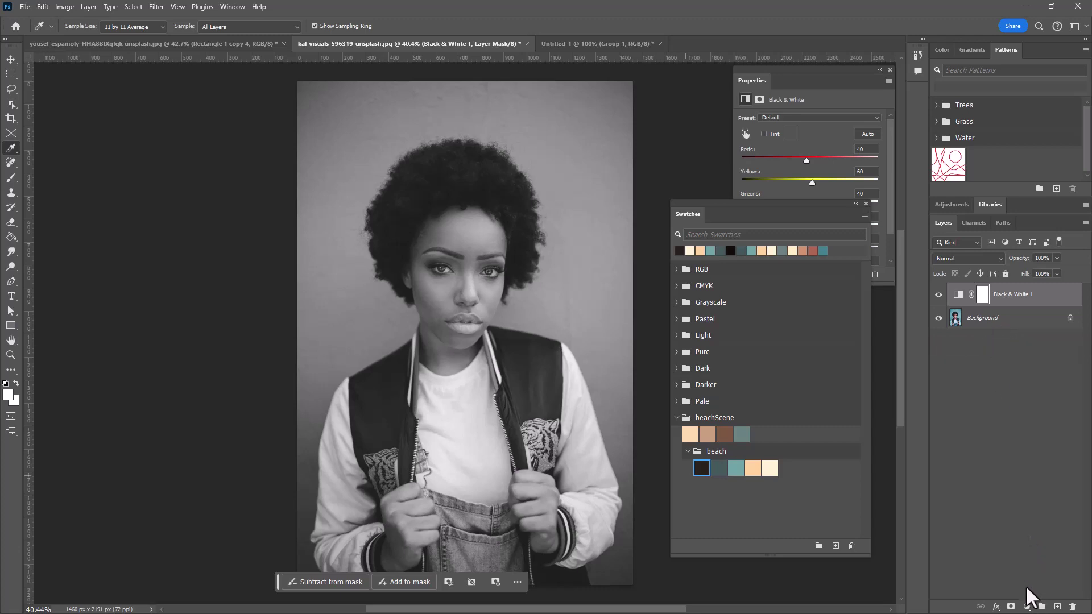
Add a Gradient Map adjustment above the Black & White layer and apply the Black, White preset from Basics.
{"action": "left_click", "coordinate": [1027, 606]}
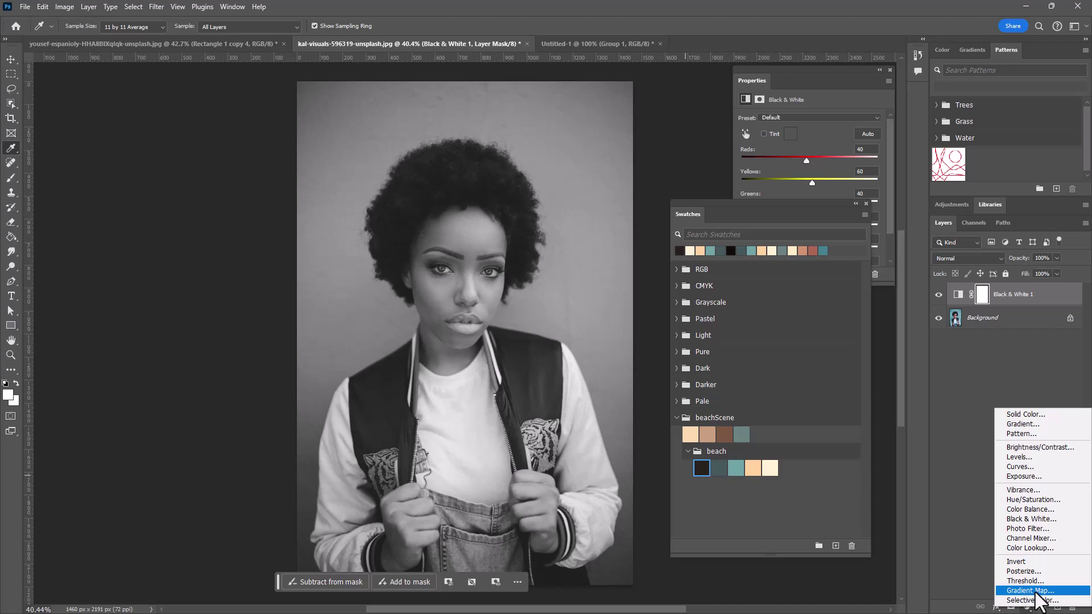
{"action": "left_click", "coordinate": [1031, 591]}
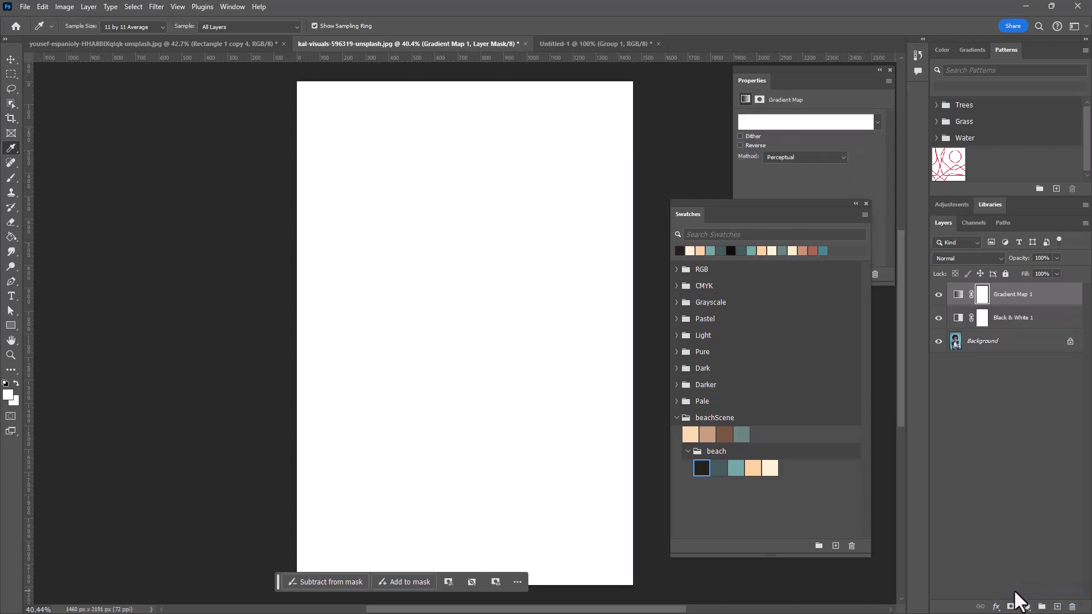
{"action": "left_click", "coordinate": [770, 123]}
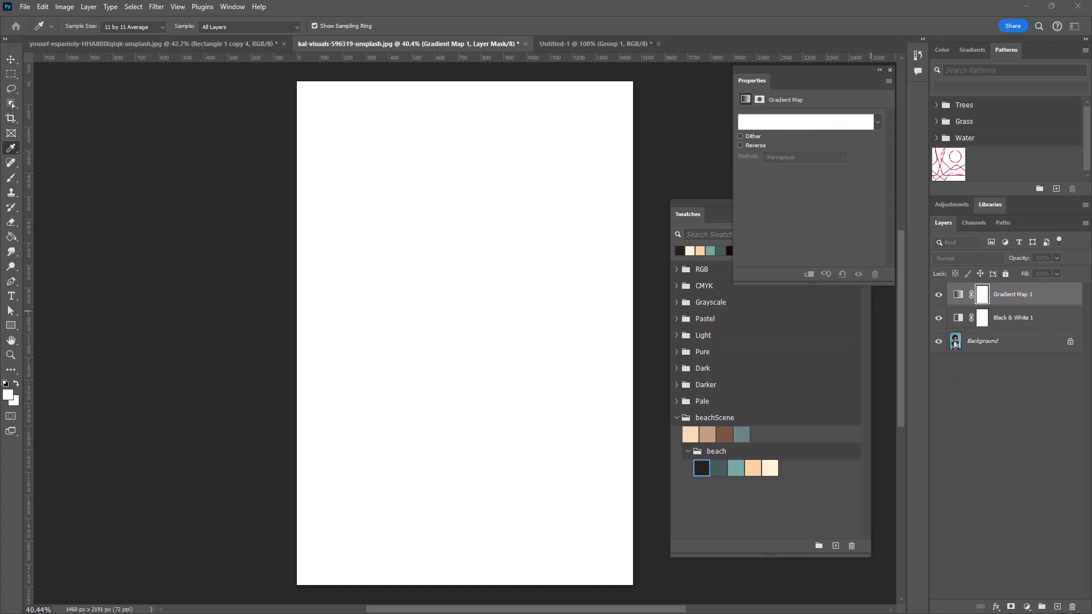
{"action": "left_click_drag", "start_coordinate": [564, 104], "coordinate": [554, 147]}
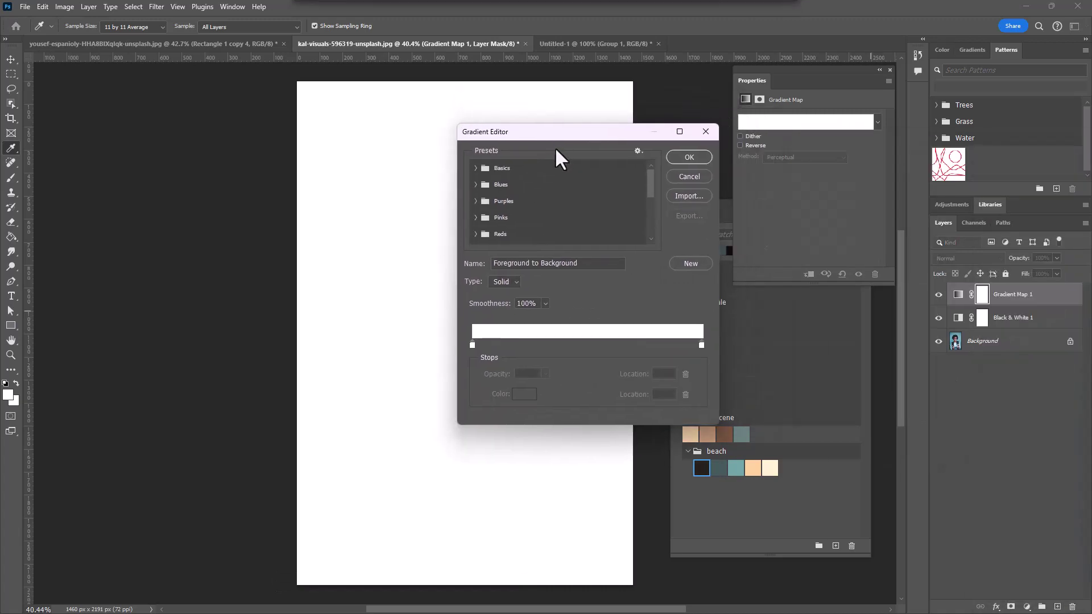
{"action": "left_click", "coordinate": [482, 169]}
{"action": "left_click", "coordinate": [526, 185]}
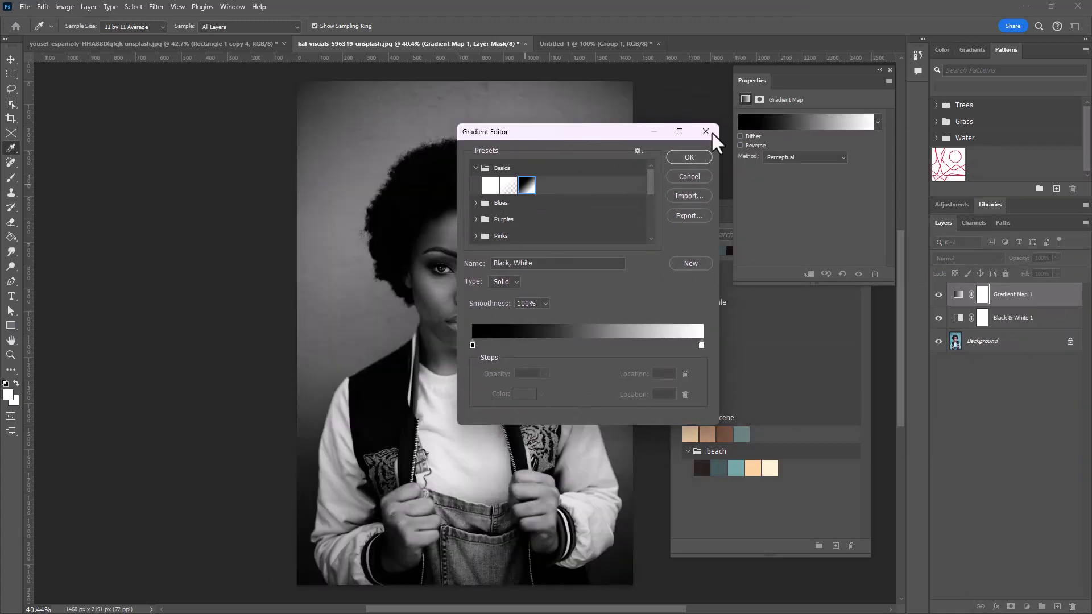
{"action": "left_click", "coordinate": [690, 155]}
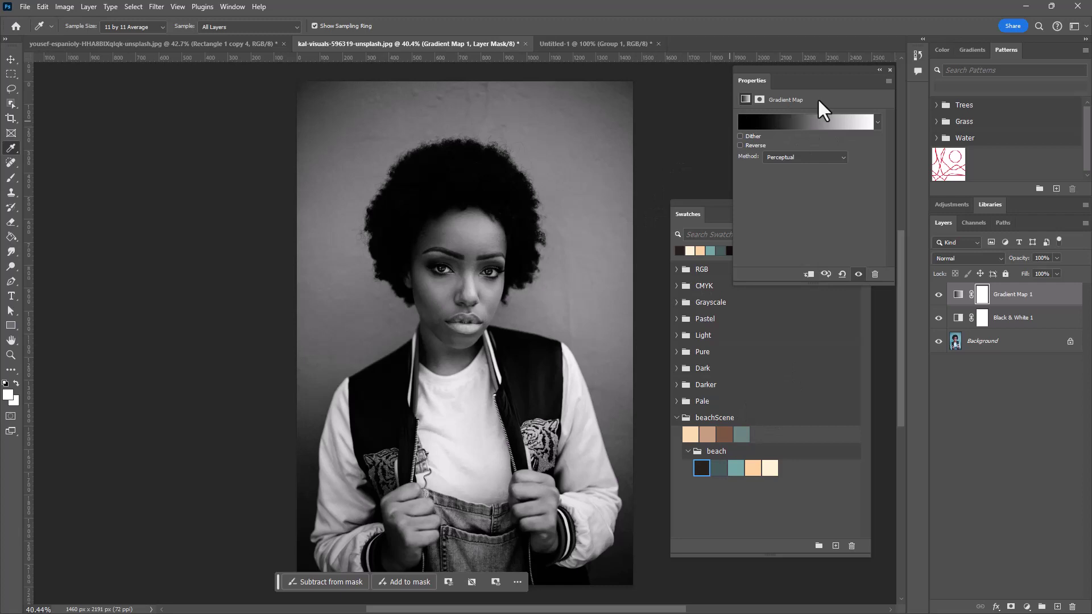
Recolor the gradient map's black stop with the darkest beach swatch, #27221d.
{"action": "left_click", "coordinate": [793, 117]}
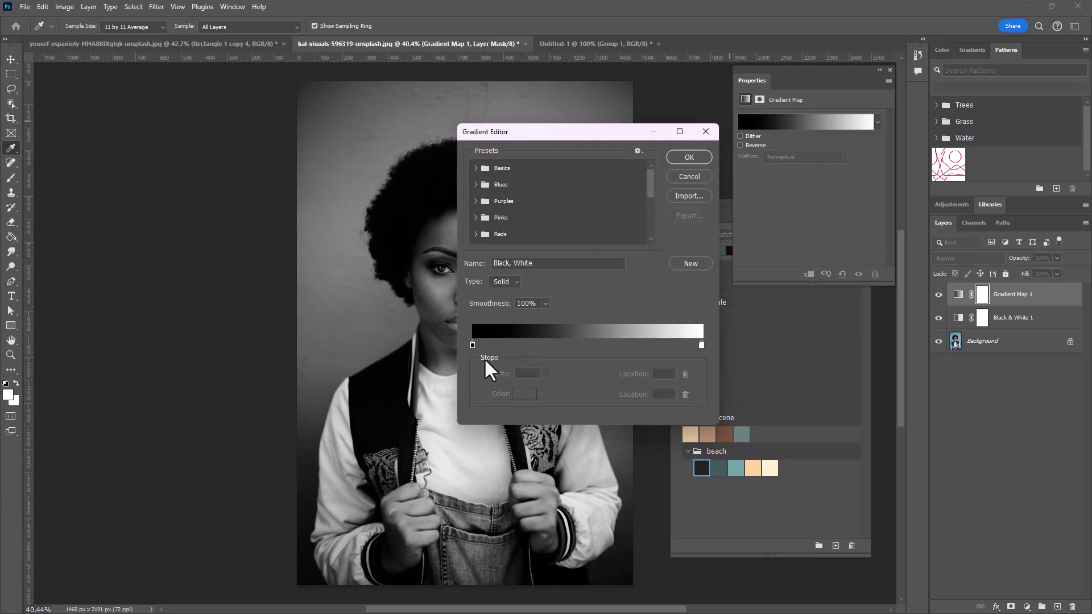
{"action": "left_click", "coordinate": [472, 343]}
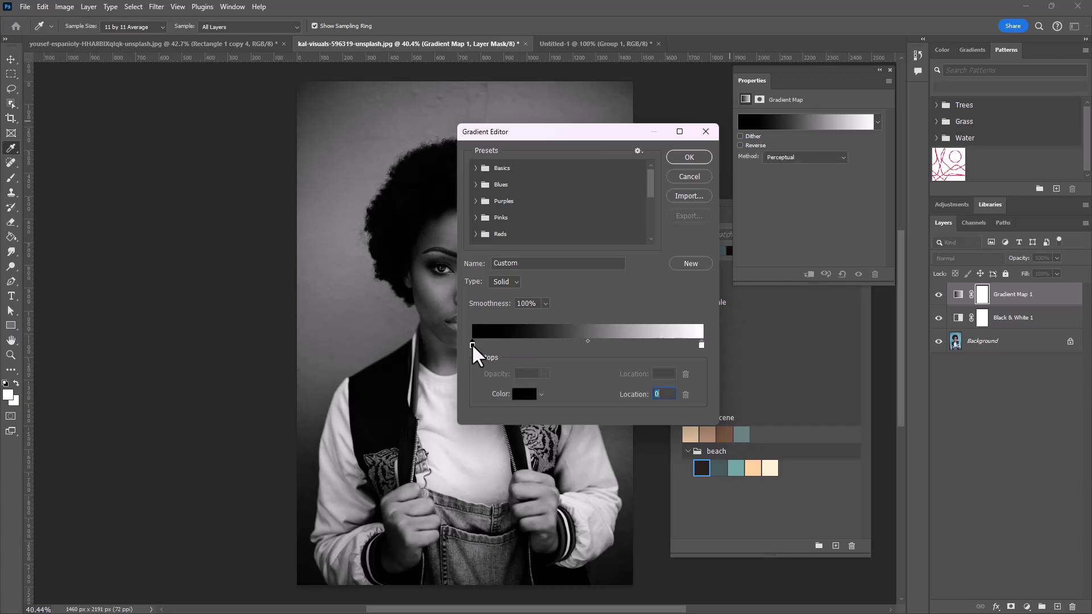
{"action": "left_click", "coordinate": [523, 396]}
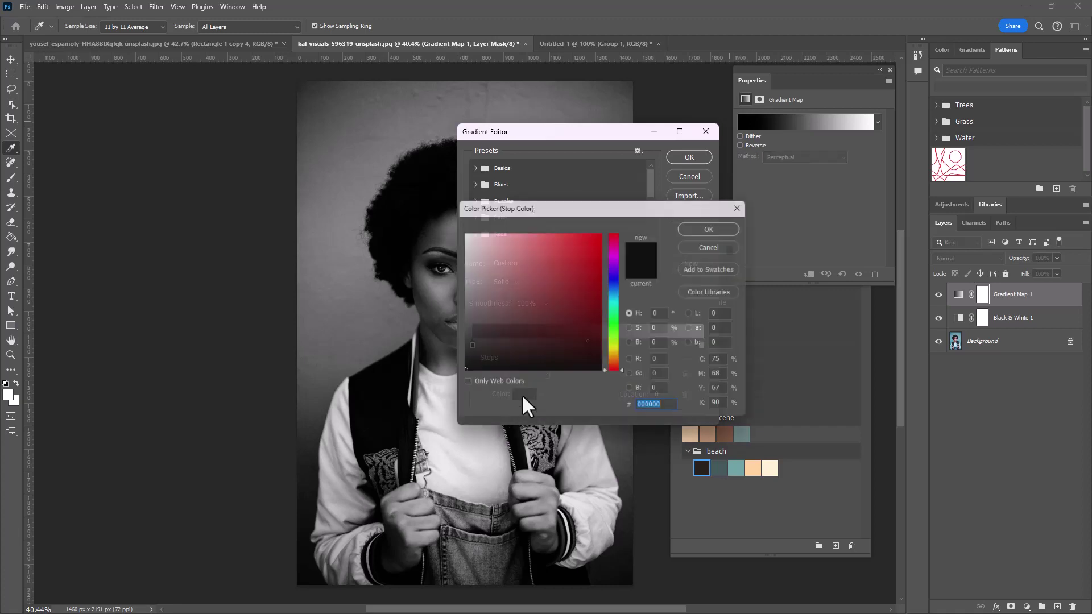
{"action": "left_click", "coordinate": [702, 468]}
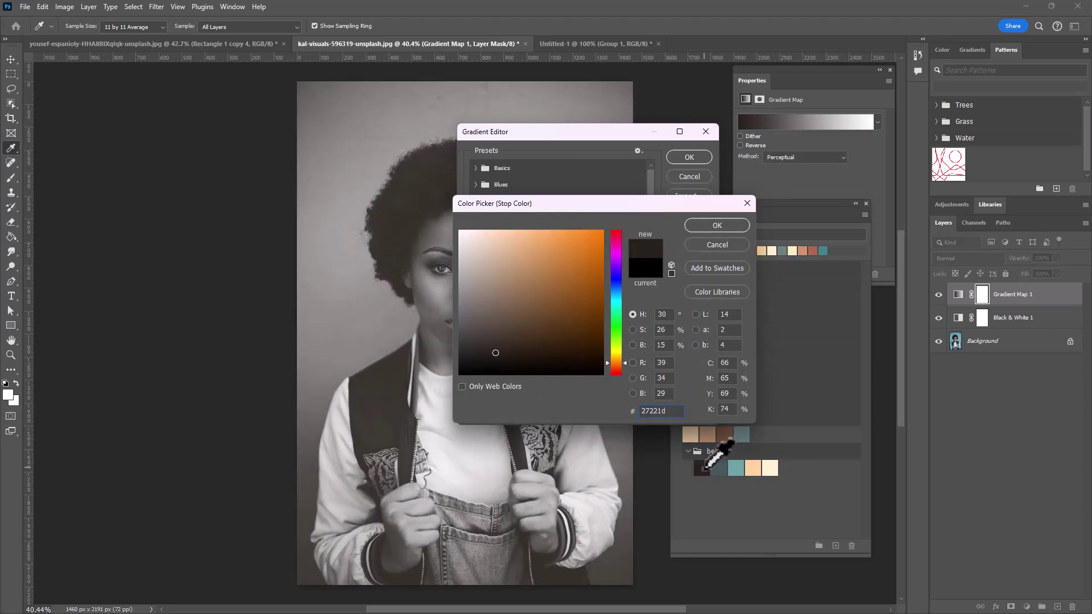
{"action": "left_click", "coordinate": [702, 468]}
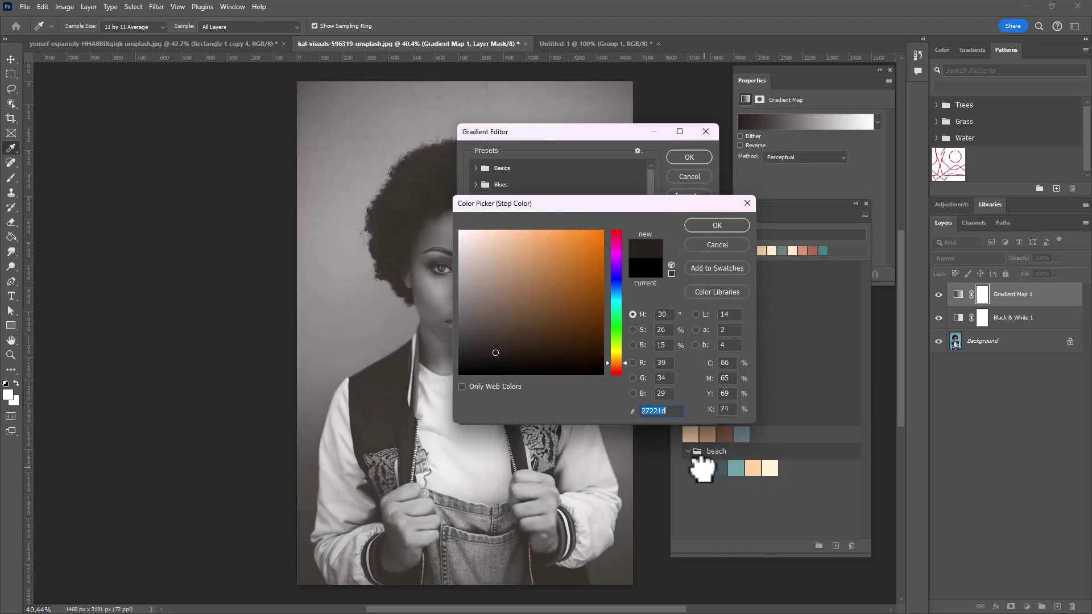
{"action": "left_click", "coordinate": [715, 226]}
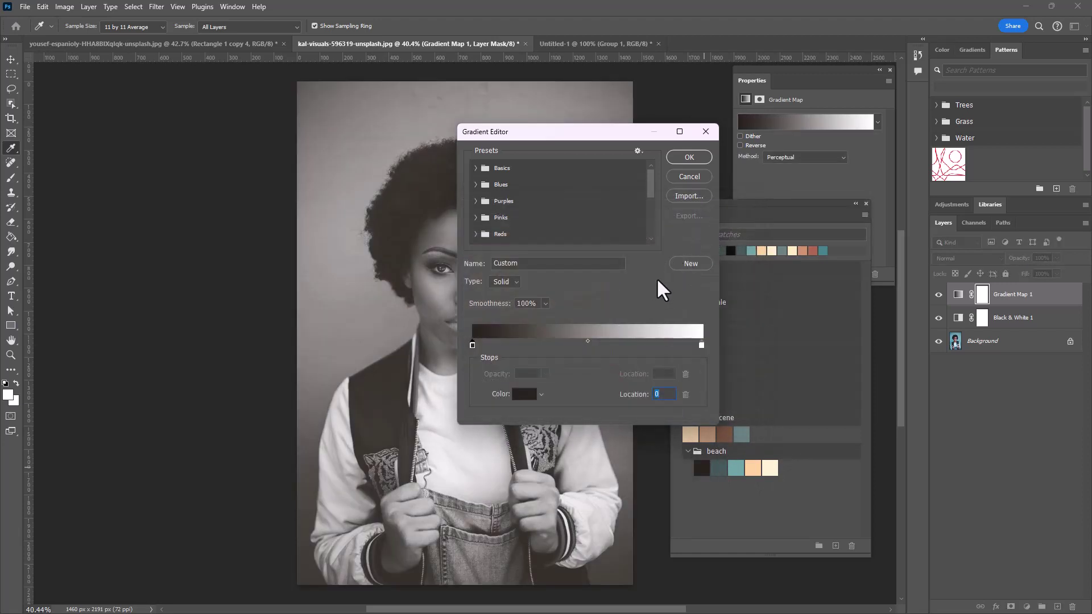
Recolor the gradient's white end stop with the pale cream swatch from the beach group.
{"action": "left_click", "coordinate": [701, 345]}
{"action": "left_click", "coordinate": [530, 392]}
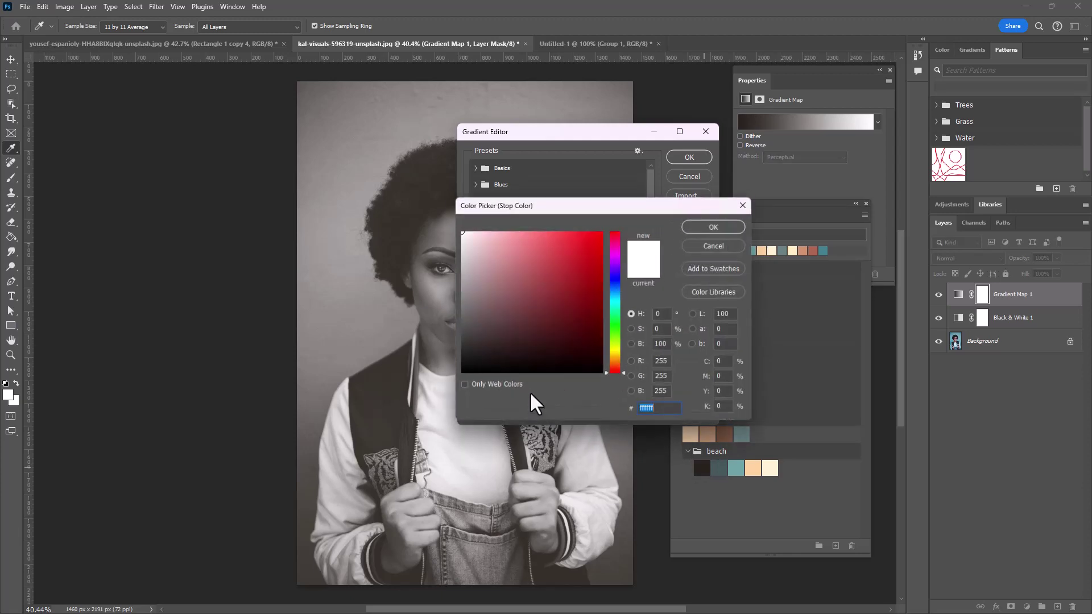
{"action": "left_click", "coordinate": [769, 468]}
{"action": "left_click", "coordinate": [705, 224]}
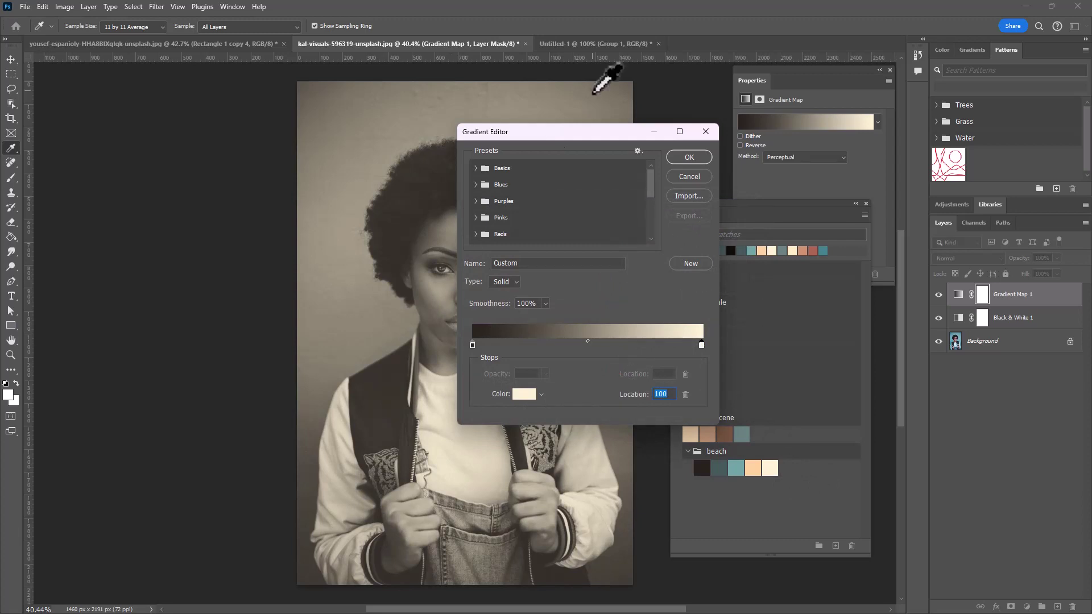
Add a middle color stop at 50% and color it with the teal beach swatch, #6da3a6.
{"action": "left_click_drag", "start_coordinate": [611, 126], "coordinate": [669, 87]}
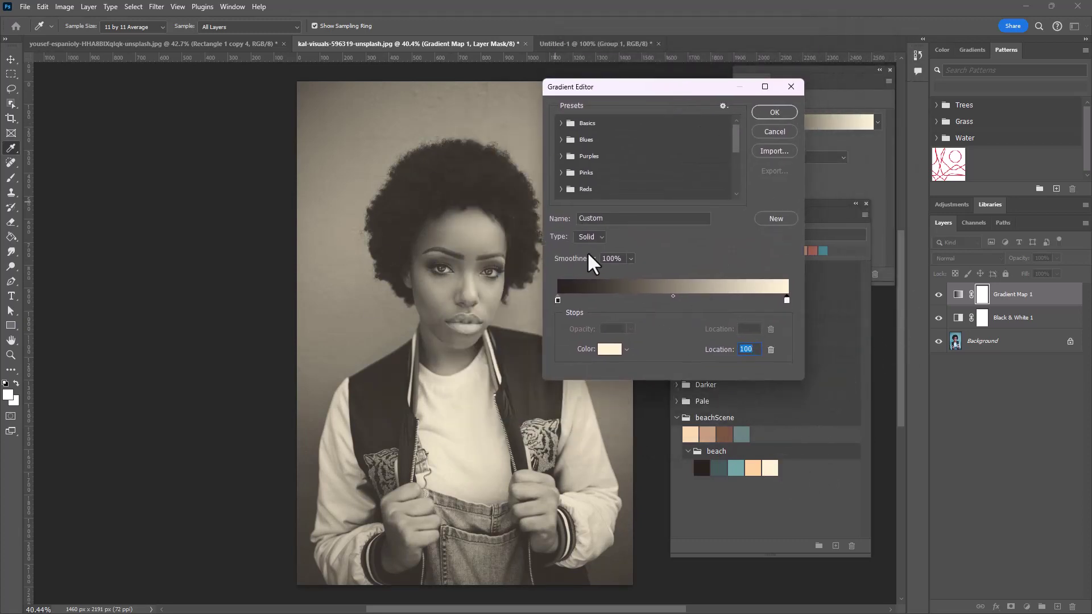
{"action": "left_click", "coordinate": [668, 300]}
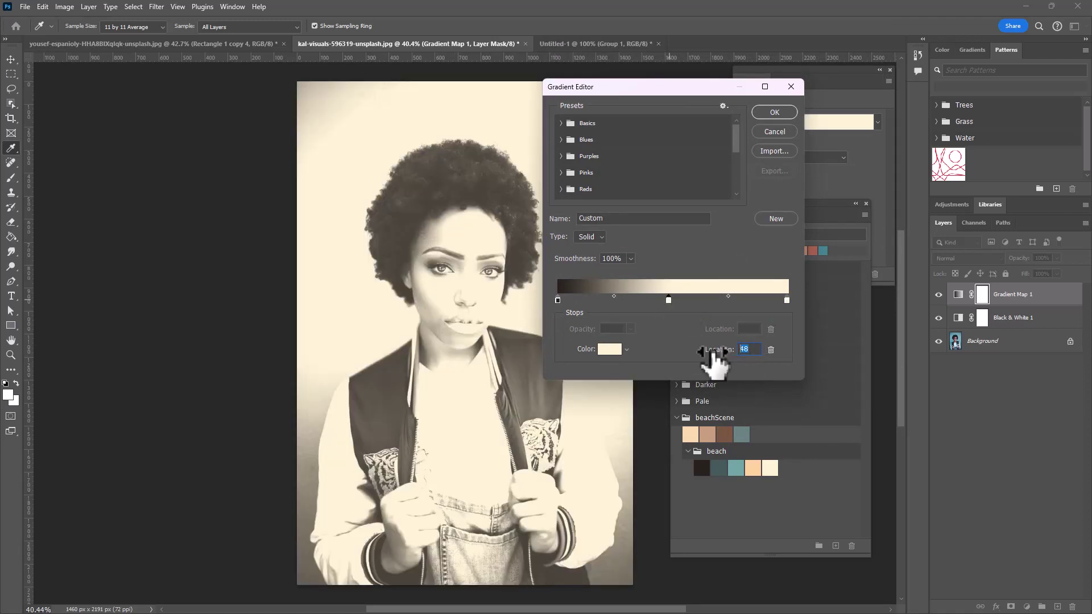
{"action": "left_click_drag", "start_coordinate": [714, 356], "coordinate": [719, 355]}
{"action": "left_click", "coordinate": [609, 349]}
{"action": "left_click", "coordinate": [736, 468]}
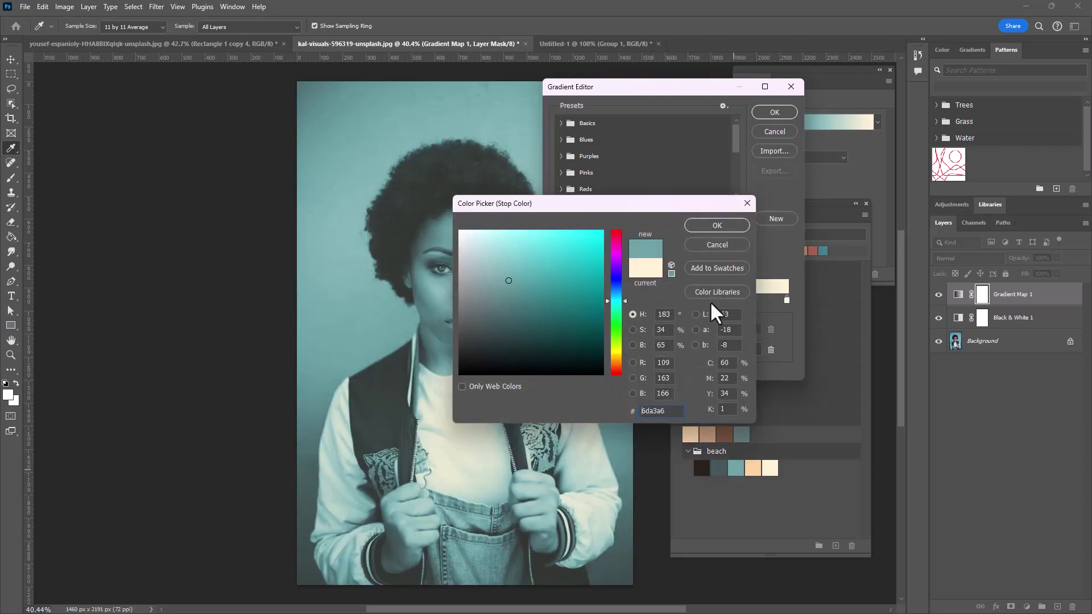
{"action": "left_click", "coordinate": [712, 225]}
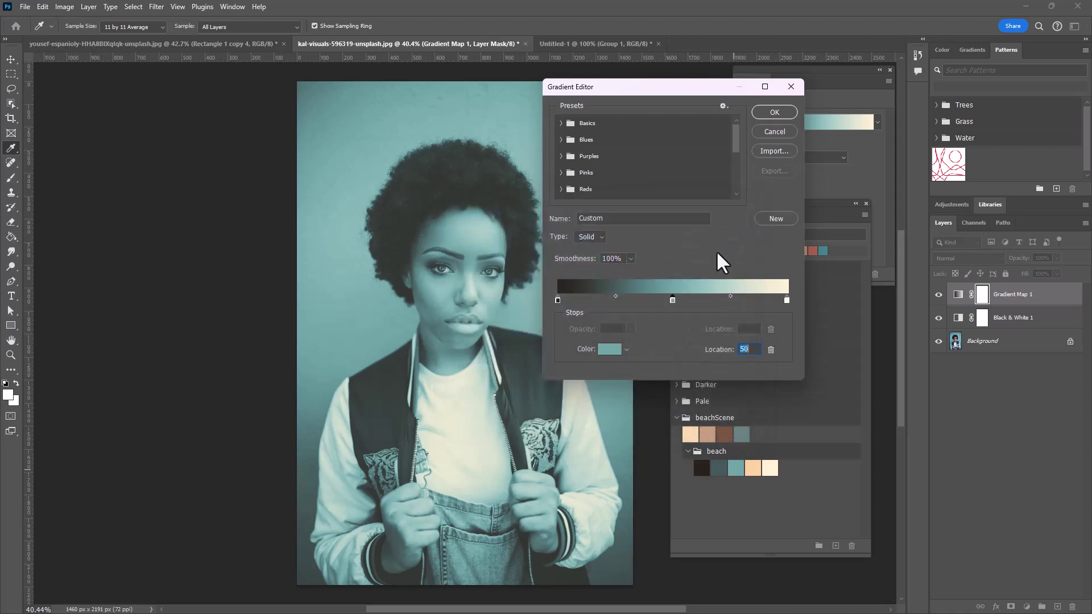
Add a peach #fdd39c stop at 75% and a dark slate-teal beach stop at 23%, and accept the gradient.
{"action": "left_click", "coordinate": [730, 299]}
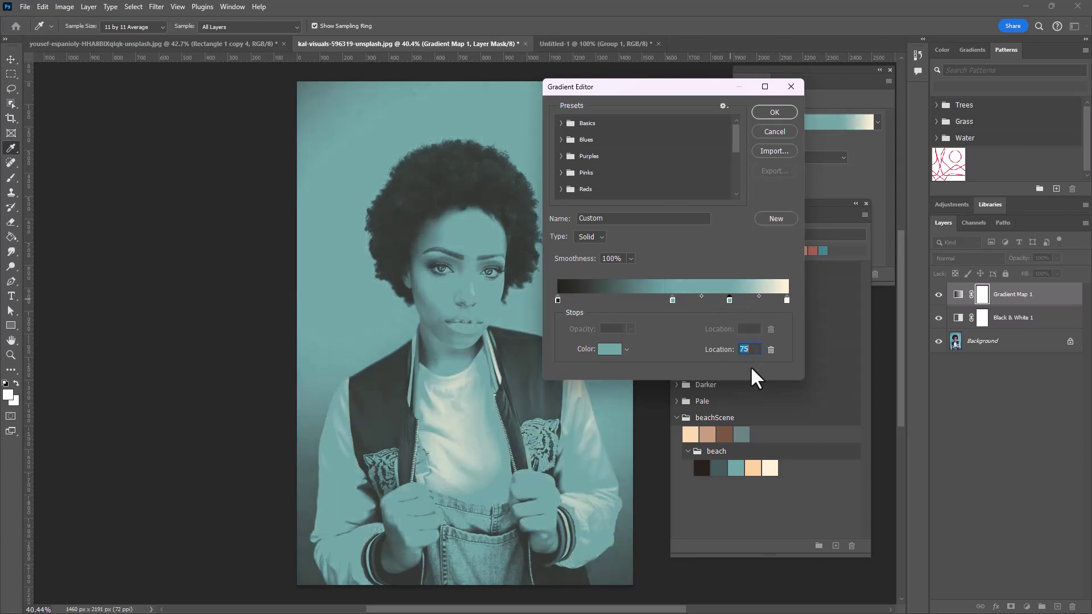
{"action": "left_click", "coordinate": [752, 468]}
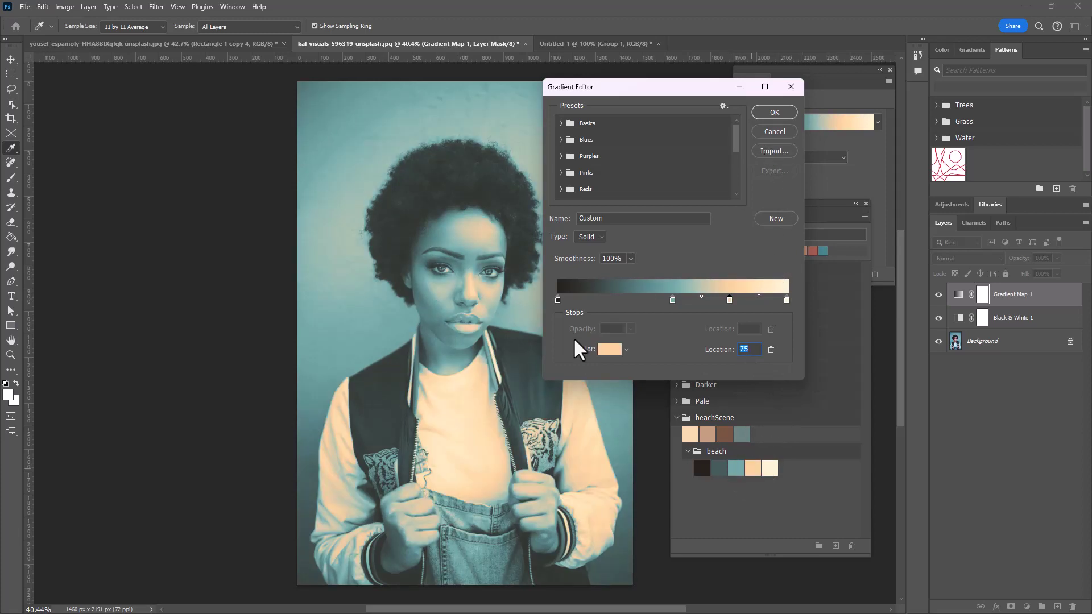
{"action": "left_click", "coordinate": [608, 299]}
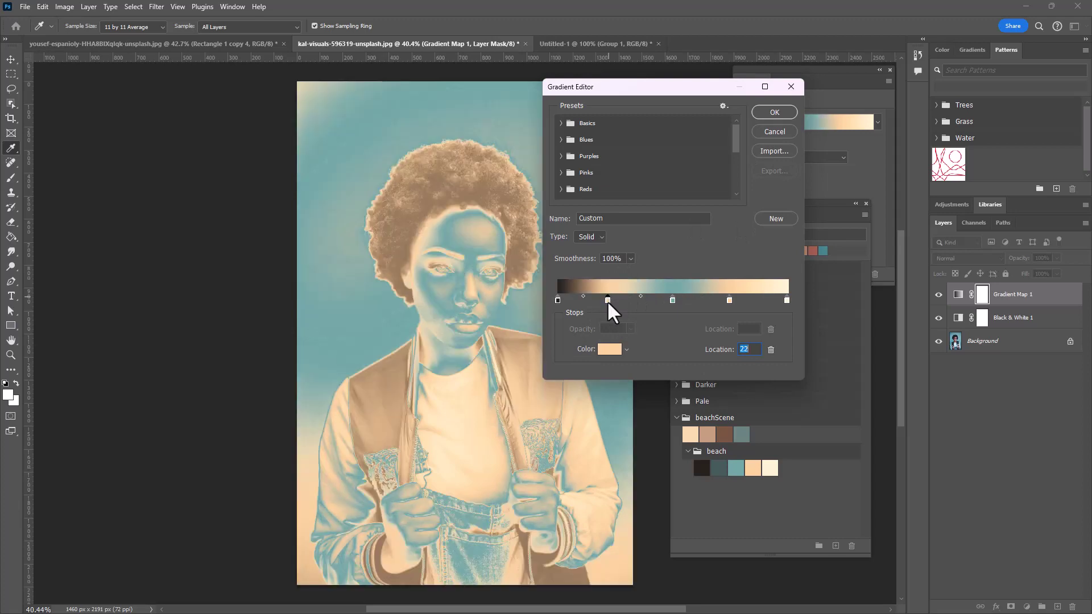
{"action": "left_click_drag", "start_coordinate": [607, 299], "coordinate": [610, 300]}
{"action": "left_click", "coordinate": [610, 349]}
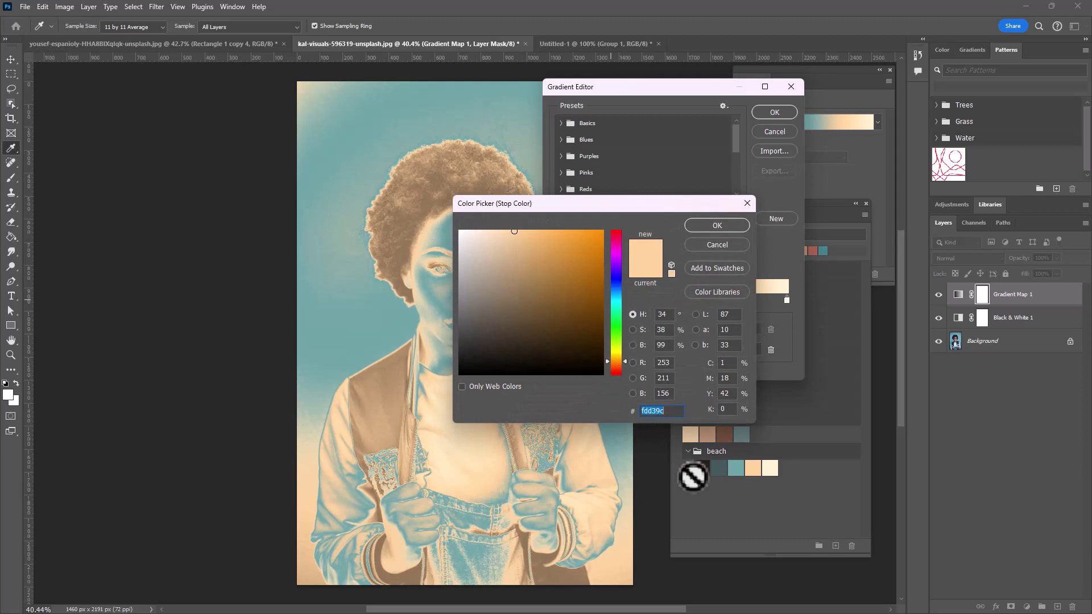
{"action": "left_click", "coordinate": [718, 468]}
{"action": "left_click", "coordinate": [708, 224]}
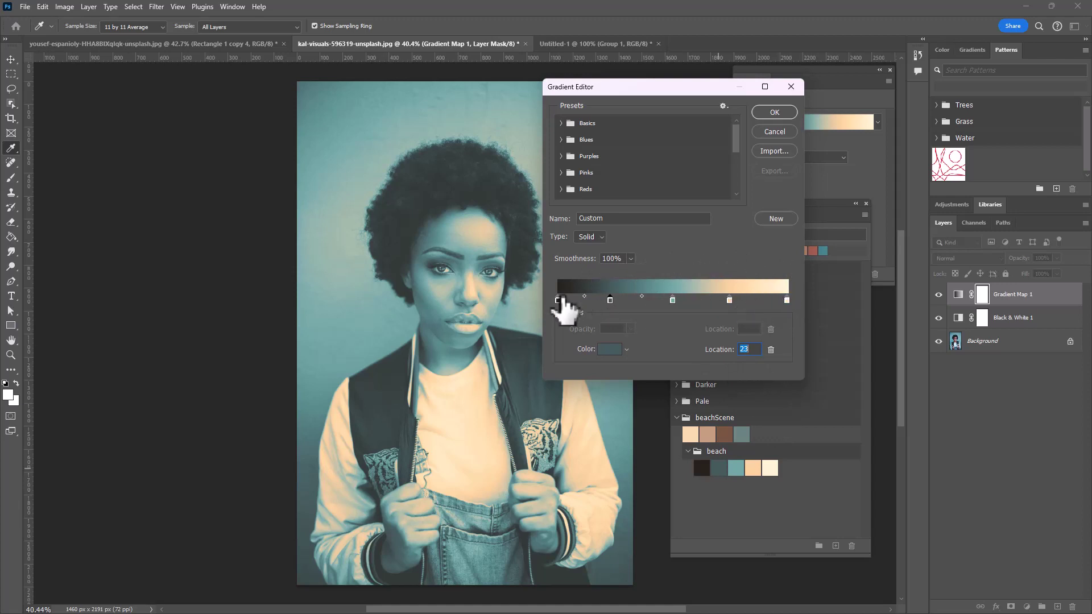
{"action": "left_click", "coordinate": [773, 112]}
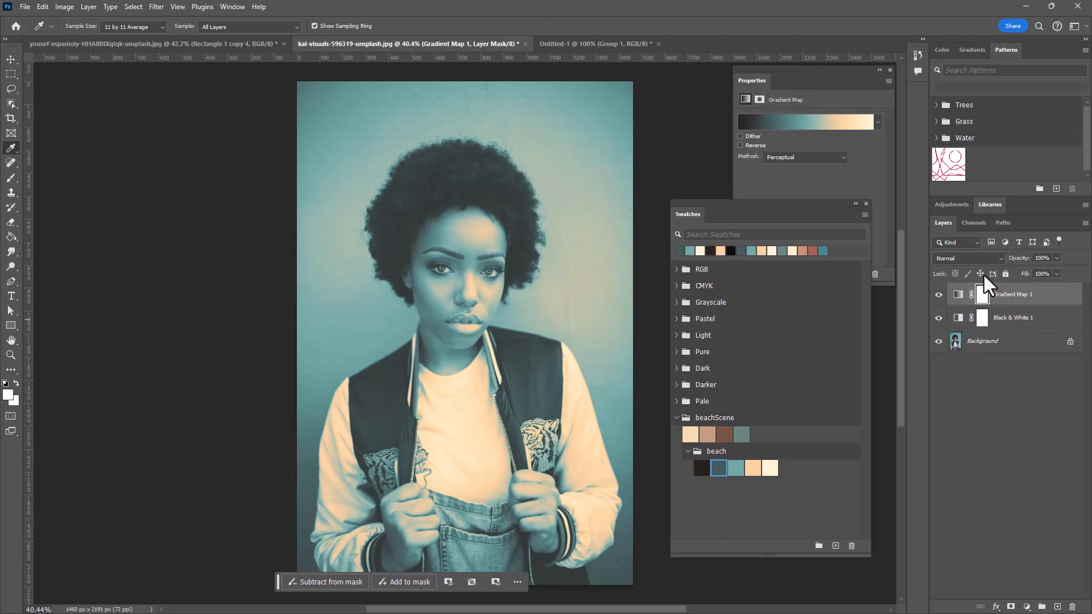
Try the Color blend mode and a lower opacity on the Gradient Map 1 layer.
{"action": "left_click", "coordinate": [958, 260]}
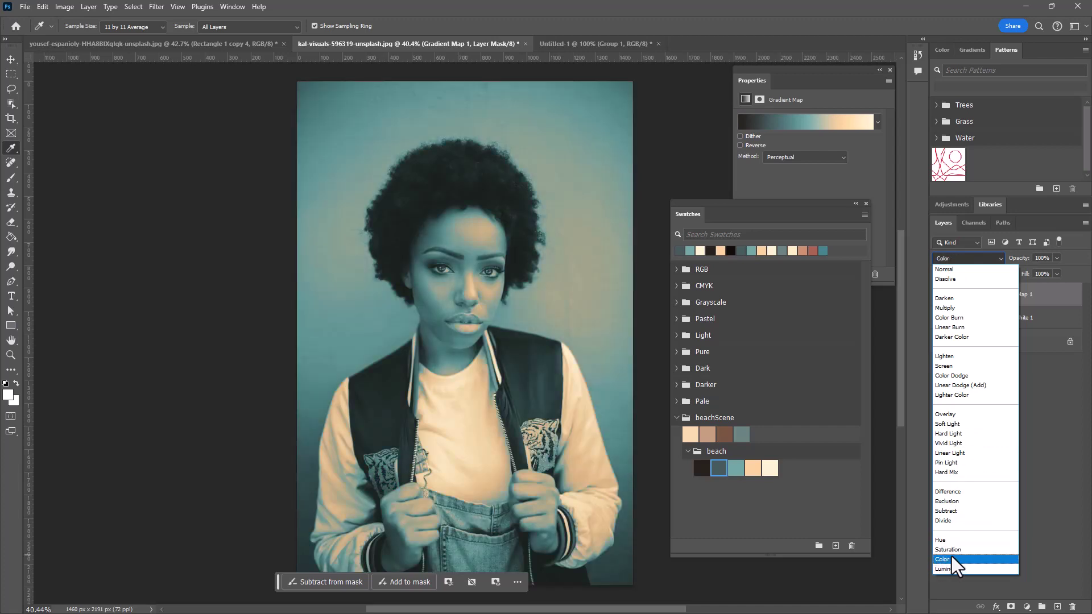
{"action": "left_click", "coordinate": [951, 270]}
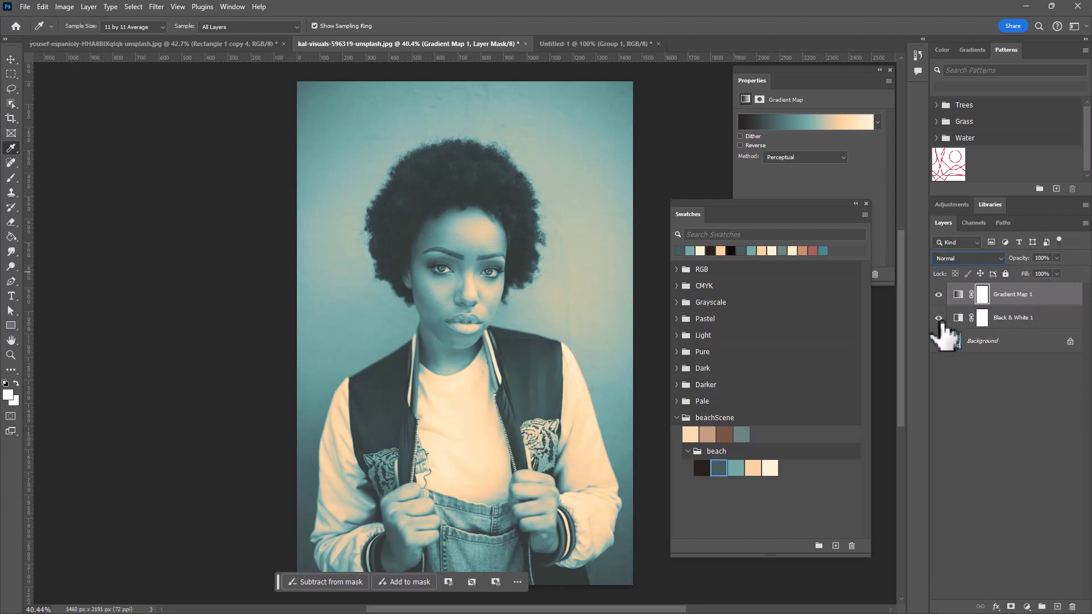
{"action": "left_click", "coordinate": [1056, 258]}
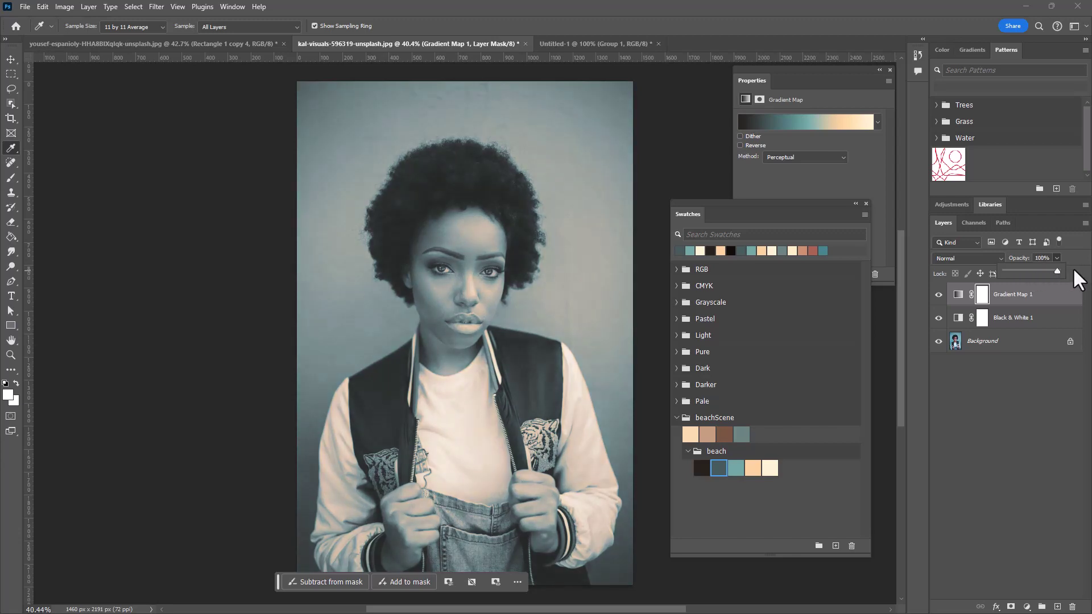
Hide the Black & White 1 layer and compare the photo with and without the gradient map.
{"action": "left_click", "coordinate": [939, 317]}
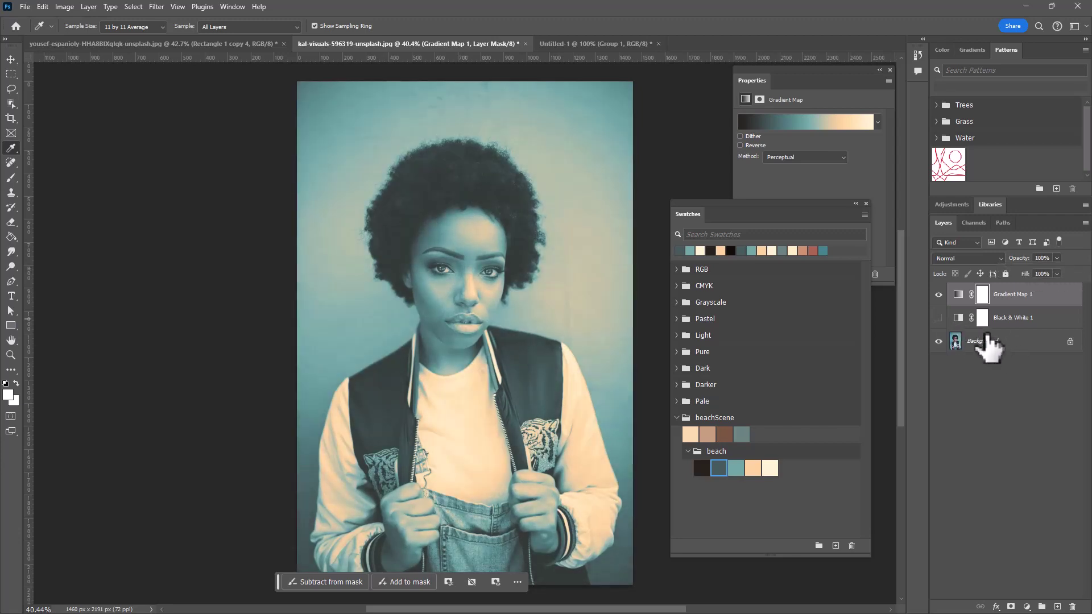
{"action": "left_click", "coordinate": [987, 342]}
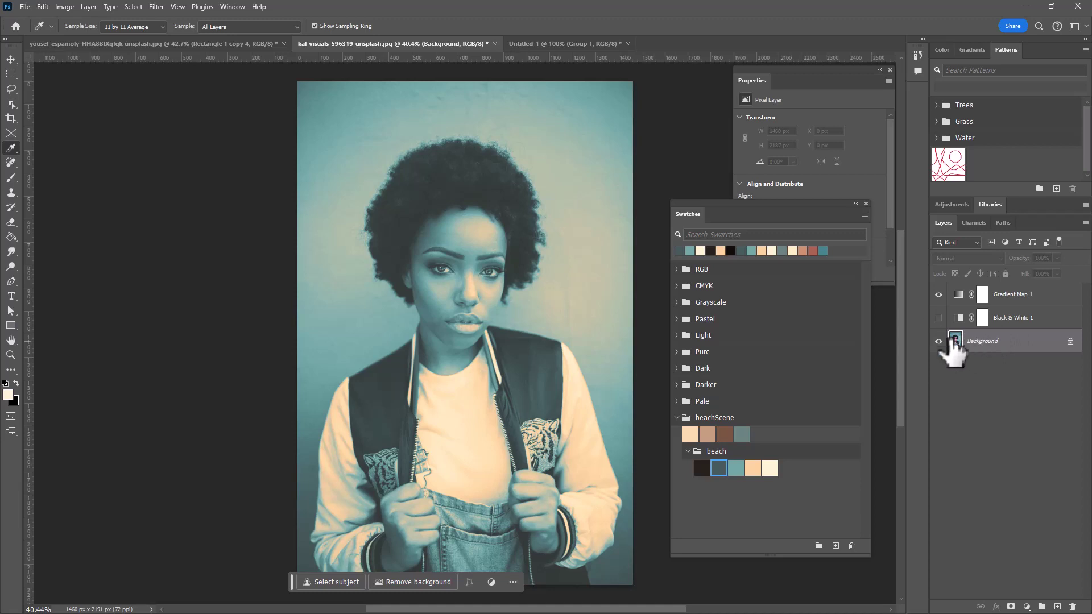
{"action": "left_click", "coordinate": [938, 294]}
{"action": "left_click", "coordinate": [938, 294]}
Set the Gradient Map 1 layer's opacity to 54%.
{"action": "left_click", "coordinate": [1011, 300]}
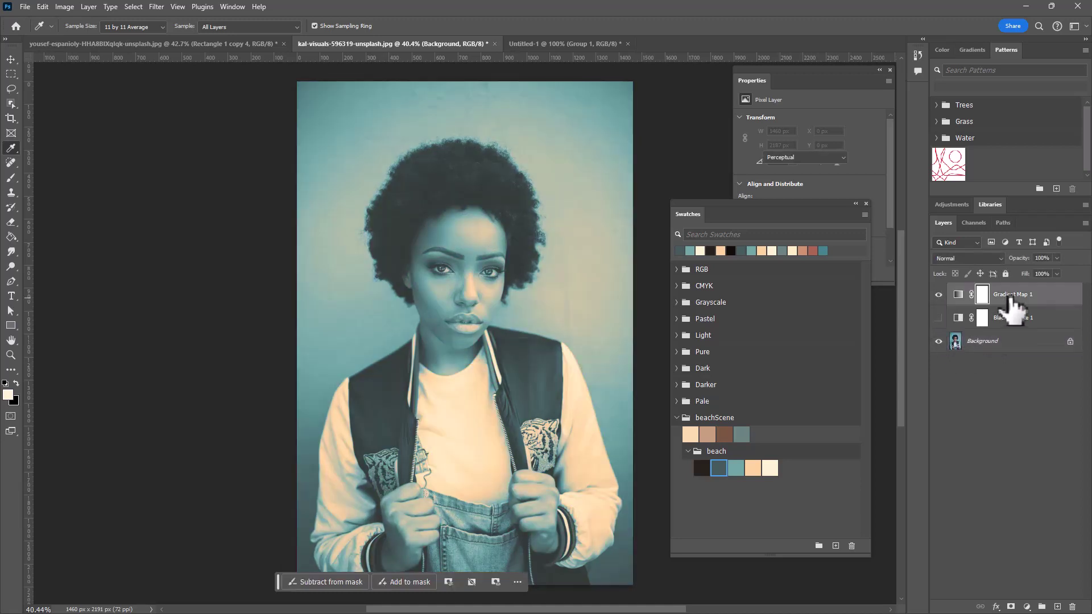
{"action": "left_click", "coordinate": [1056, 258]}
{"action": "mouse_move", "coordinate": [1038, 270]}
{"action": "left_mouse_down"}
{"action": "mouse_move", "coordinate": [1005, 271]}
{"action": "mouse_move", "coordinate": [1024, 270]}
{"action": "left_mouse_up"}
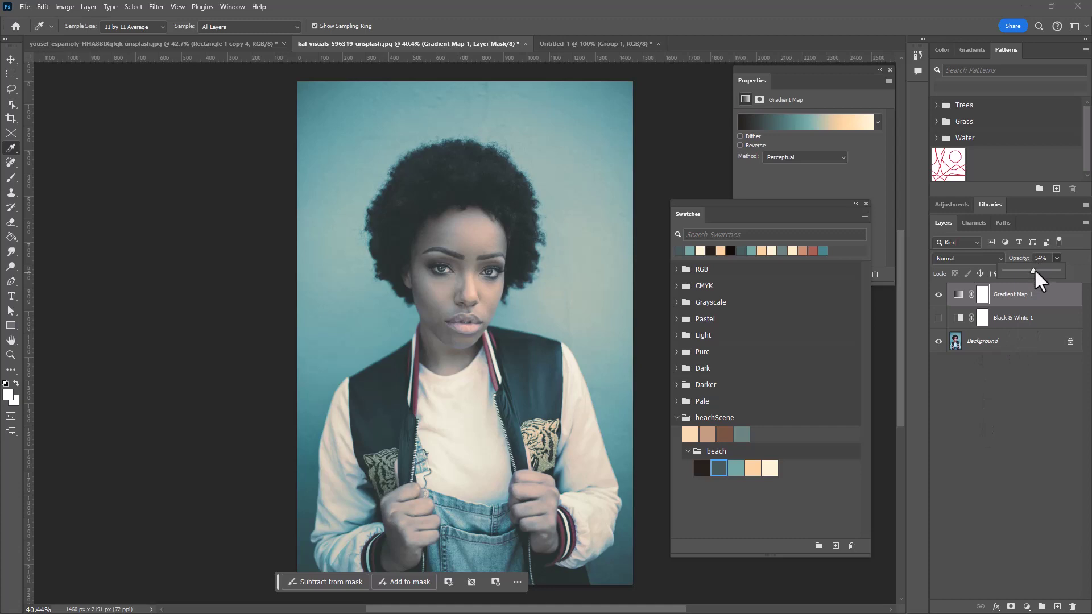
Add a Levels adjustment above the gradient map and lower its white input level to about 235.
{"action": "left_click", "coordinate": [1026, 607]}
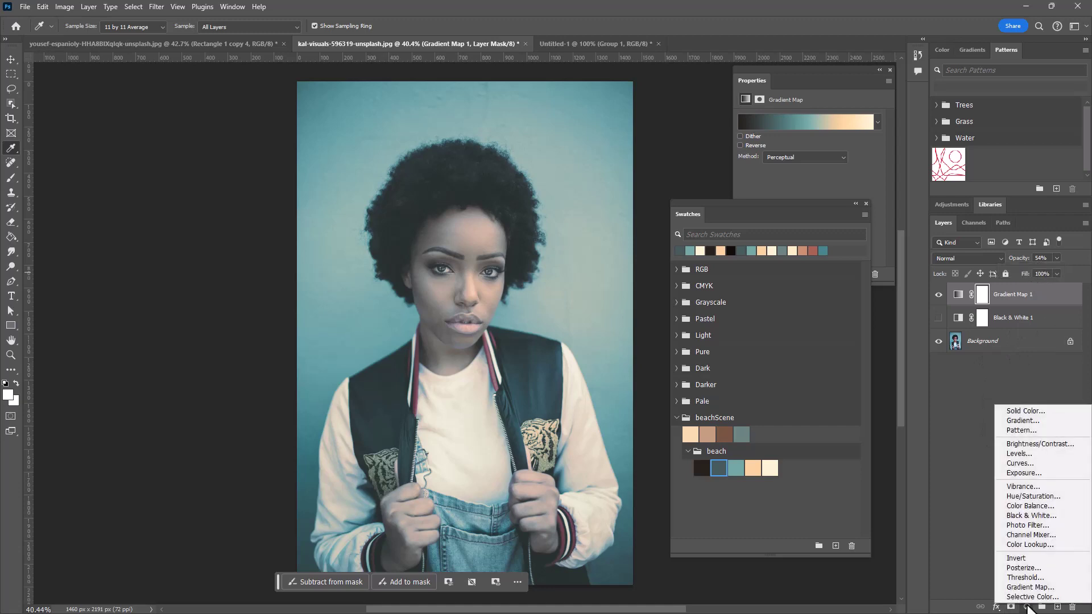
{"action": "left_click", "coordinate": [1053, 453]}
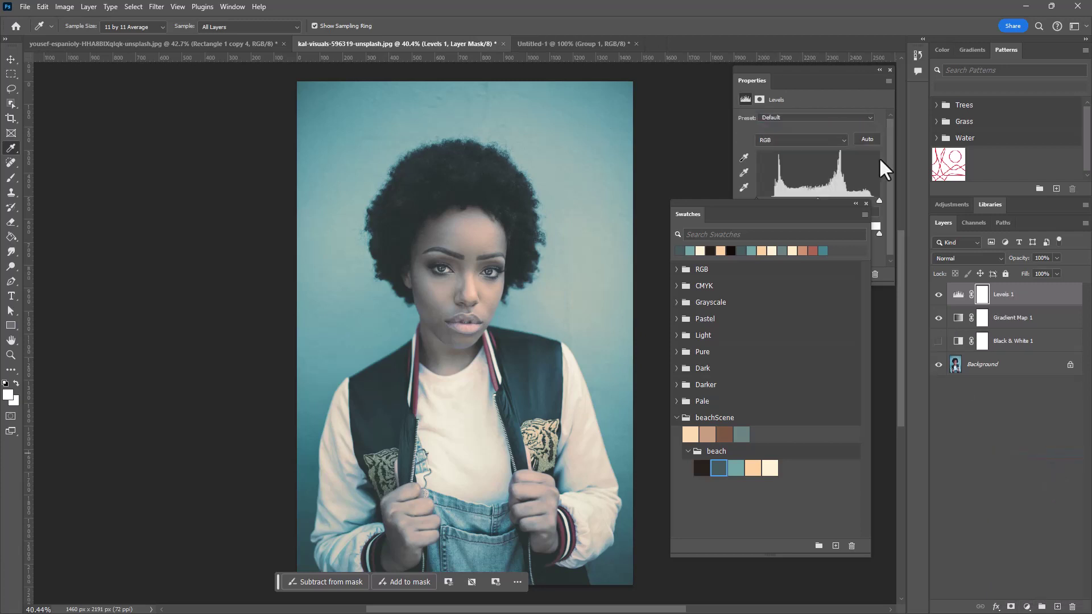
{"action": "left_click_drag", "start_coordinate": [821, 202], "coordinate": [831, 281]}
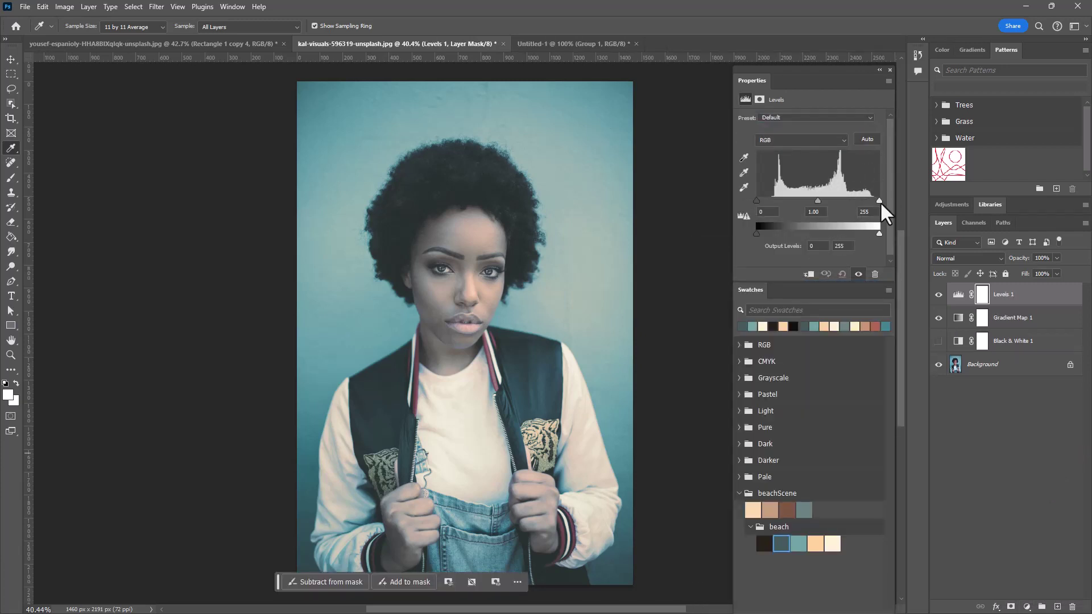
{"action": "left_click_drag", "start_coordinate": [880, 202], "coordinate": [868, 199]}
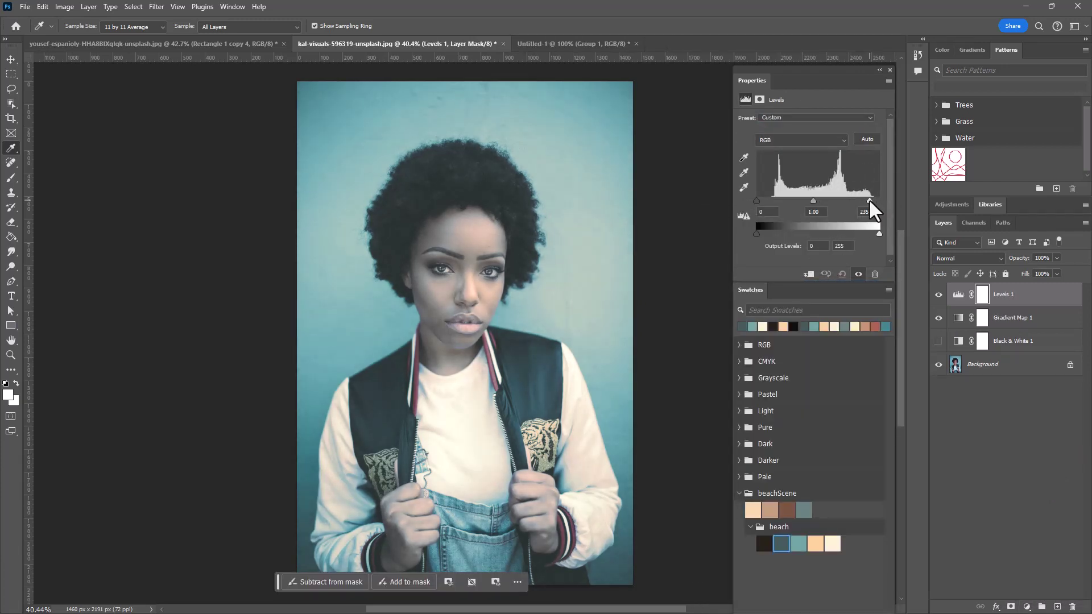
Set the Levels 1 black input level to 25 and raise the Gradient Map 1 layer's opacity to 100%.
{"action": "left_click_drag", "start_coordinate": [756, 200], "coordinate": [770, 203]}
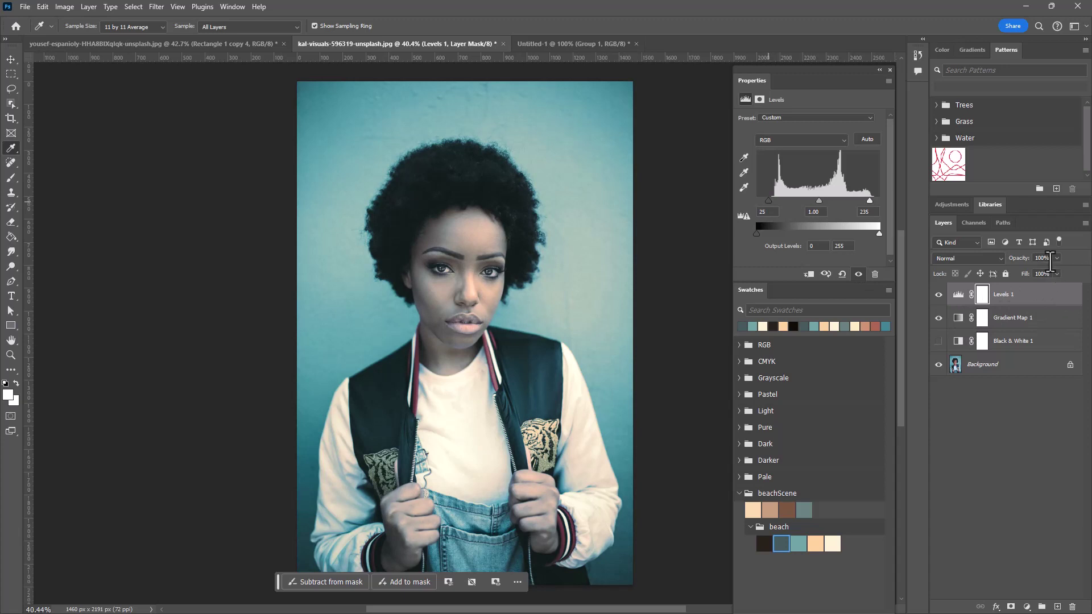
{"action": "left_click", "coordinate": [1001, 323]}
{"action": "left_click_drag", "start_coordinate": [1061, 257], "coordinate": [1023, 287]}
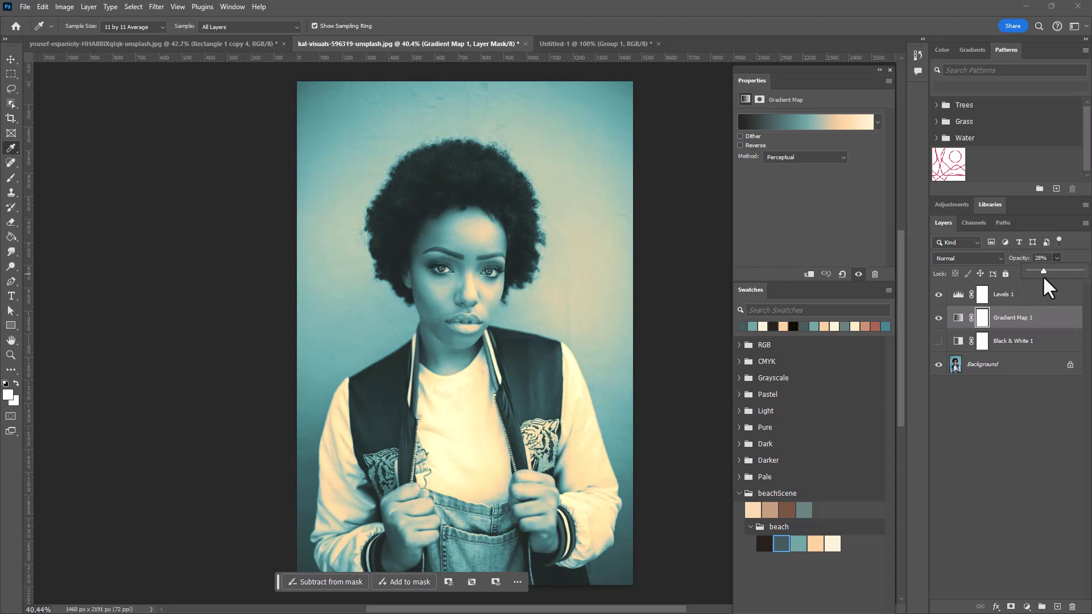
{"action": "left_click_drag", "start_coordinate": [1043, 279], "coordinate": [1063, 276]}
{"action": "mouse_move", "coordinate": [1062, 269]}
{"action": "left_mouse_down"}
{"action": "mouse_move", "coordinate": [1052, 271]}
{"action": "mouse_move", "coordinate": [1081, 272]}
{"action": "left_mouse_up"}
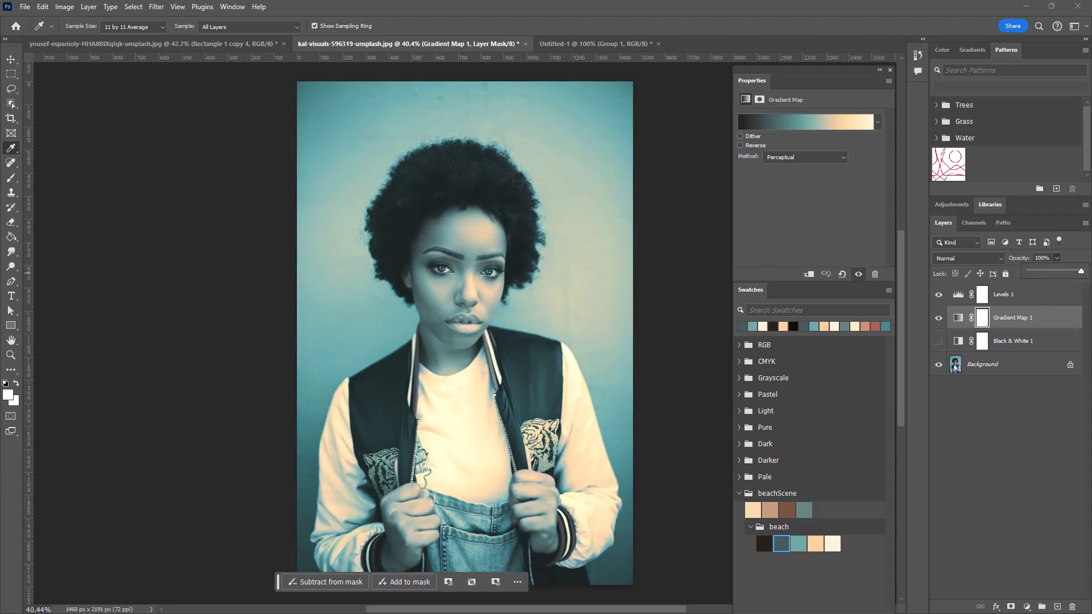
Hide the Levels 1 and Gradient Map 1 layers, keep Black & White 1 visible over the background, and select Levels 1.
{"action": "left_click", "coordinate": [938, 340]}
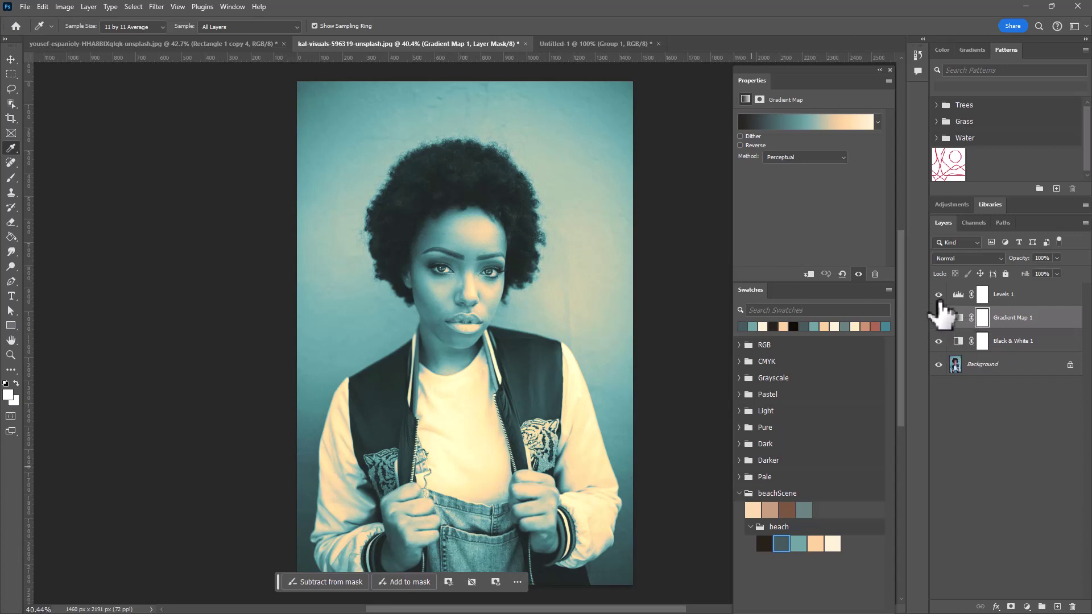
{"action": "left_click", "coordinate": [939, 364], "text": "alt"}
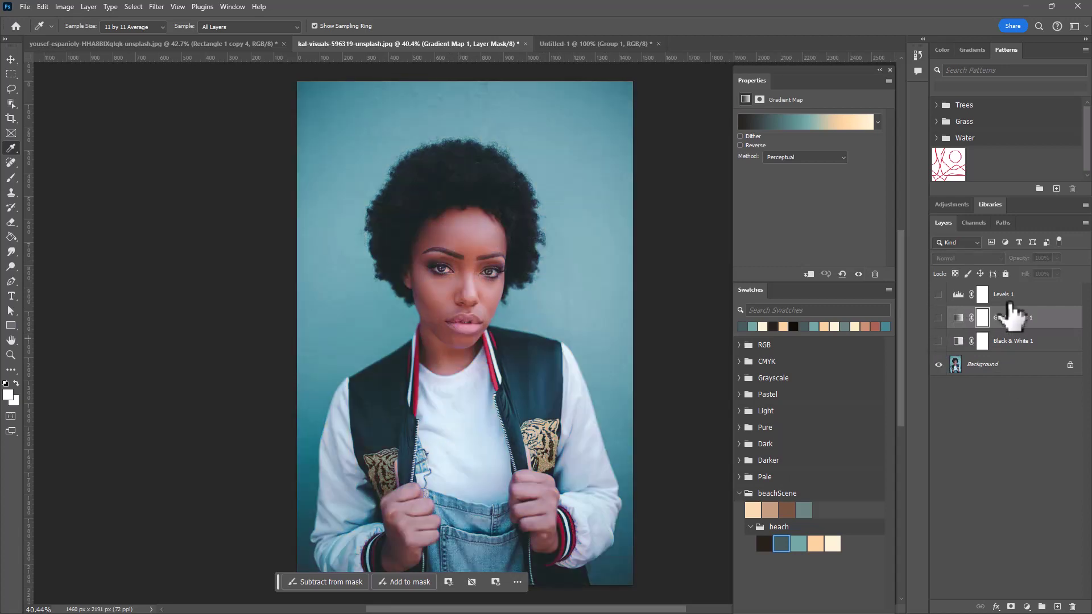
{"action": "left_click", "coordinate": [1016, 296]}
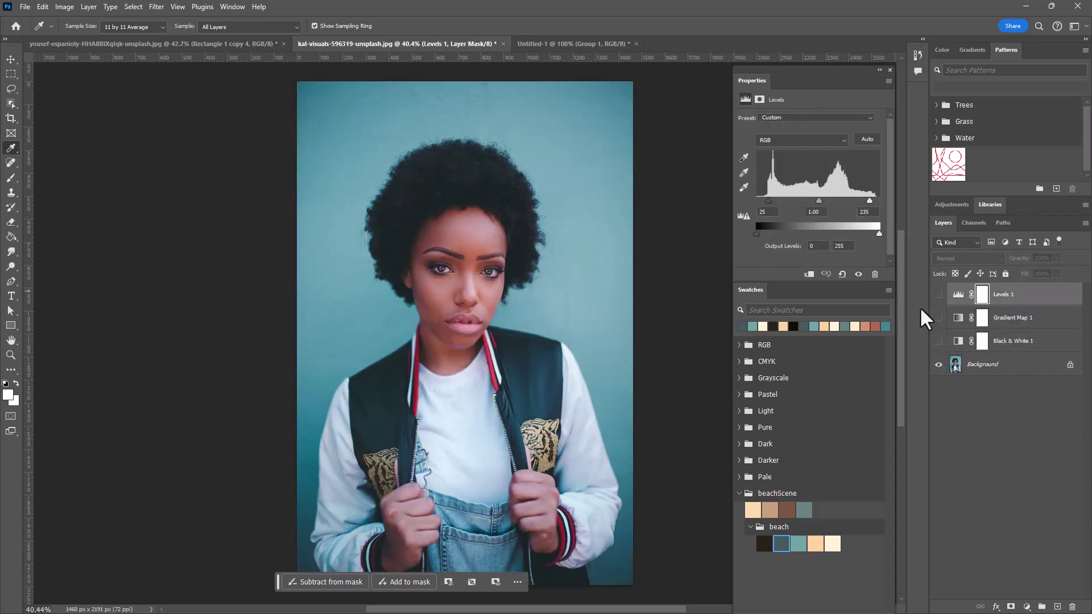
{"action": "left_click", "coordinate": [938, 340]}
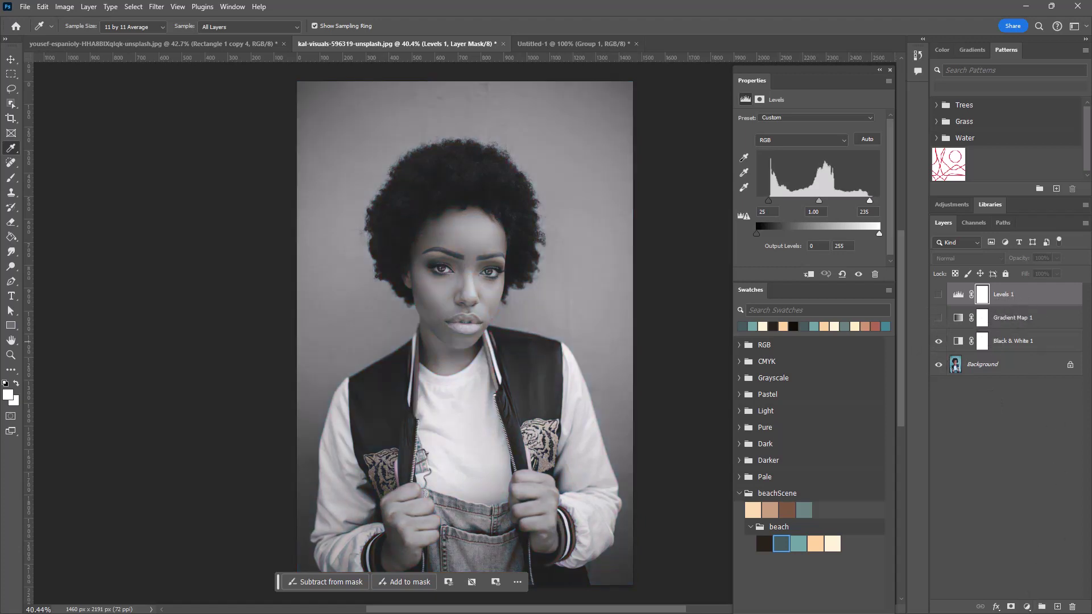
Add a Solid Color fill layer above Levels 1 using the cream beach swatch, fdf3d4.
{"action": "left_click", "coordinate": [1027, 607]}
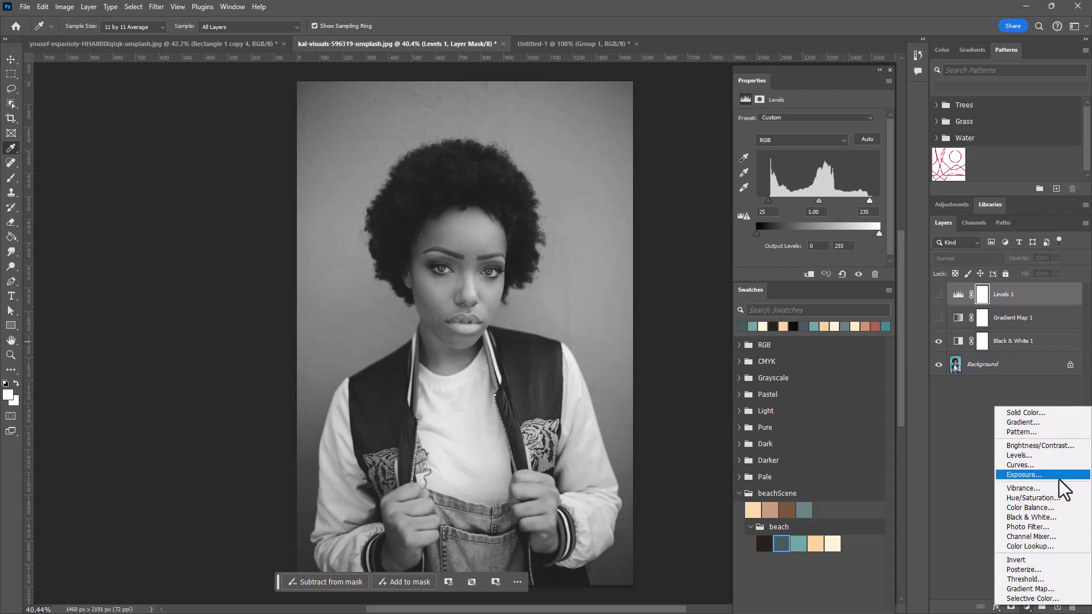
{"action": "left_click", "coordinate": [1061, 415]}
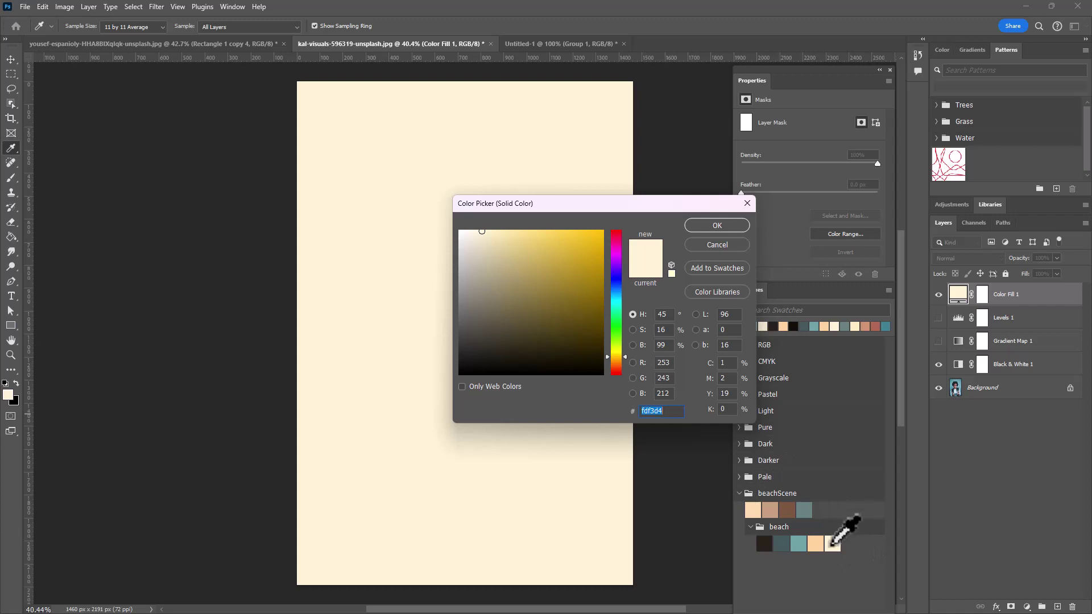
{"action": "left_click", "coordinate": [718, 227]}
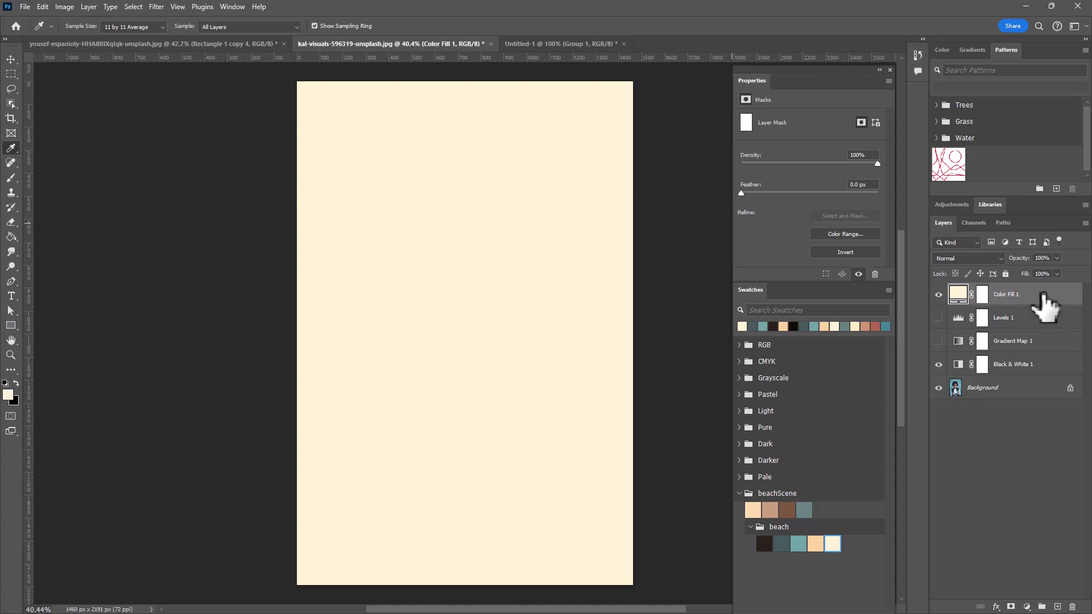
In Color Fill 1's blending options, set the Blend If underlying layer range to 200–255 so cream covers only the highlights.
{"action": "key", "text": "h"}
{"action": "double_click", "coordinate": [1043, 296]}
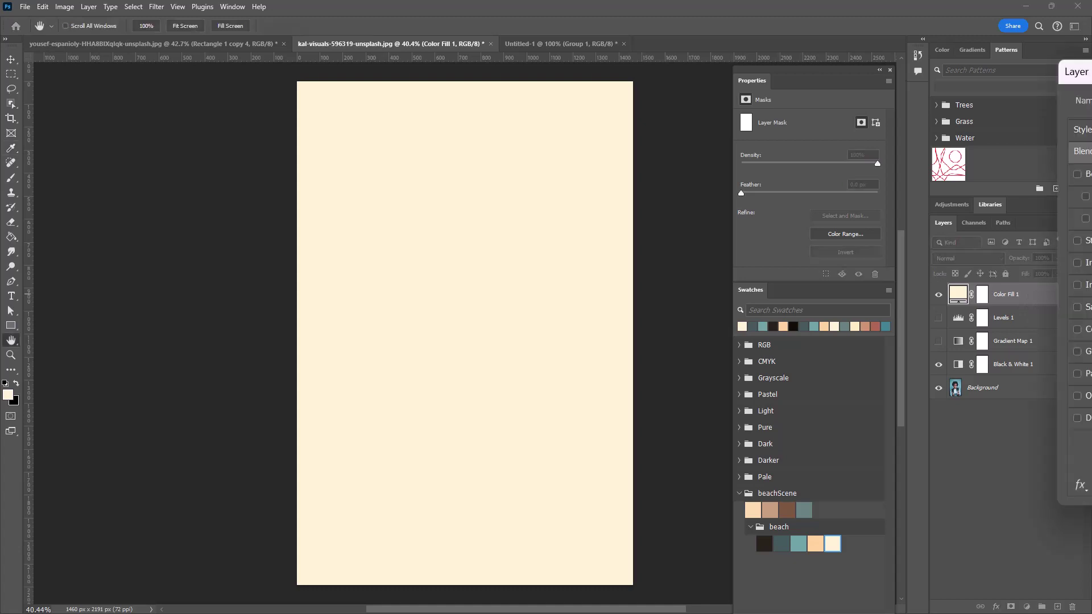
{"action": "left_click_drag", "start_coordinate": [1083, 73], "coordinate": [485, 100]}
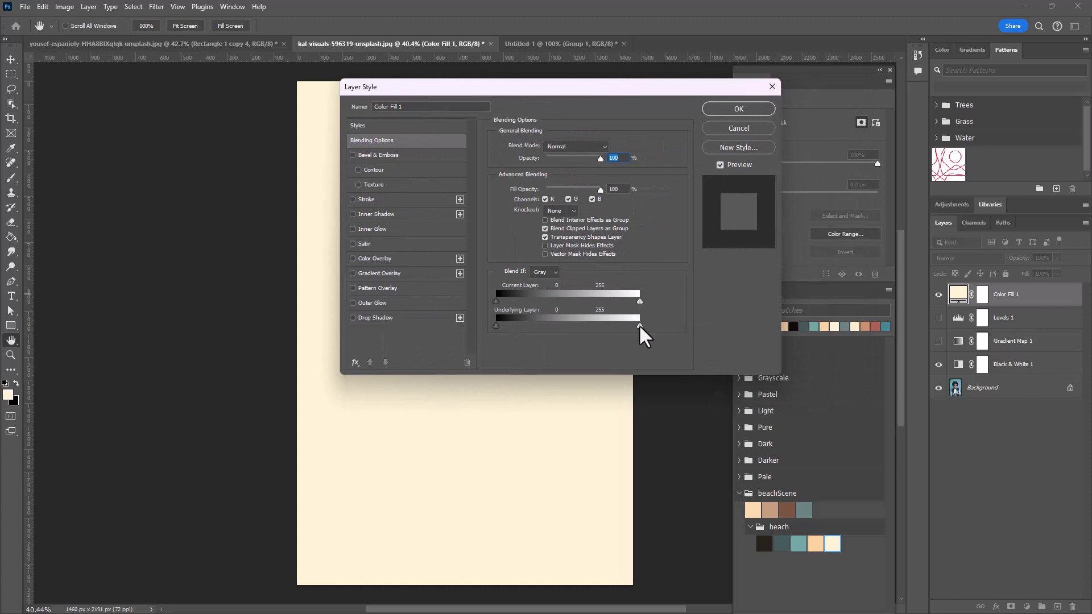
{"action": "left_click_drag", "start_coordinate": [496, 327], "coordinate": [553, 326]}
{"action": "left_click_drag", "start_coordinate": [622, 92], "coordinate": [799, 80]}
{"action": "left_click_drag", "start_coordinate": [732, 312], "coordinate": [639, 303]}
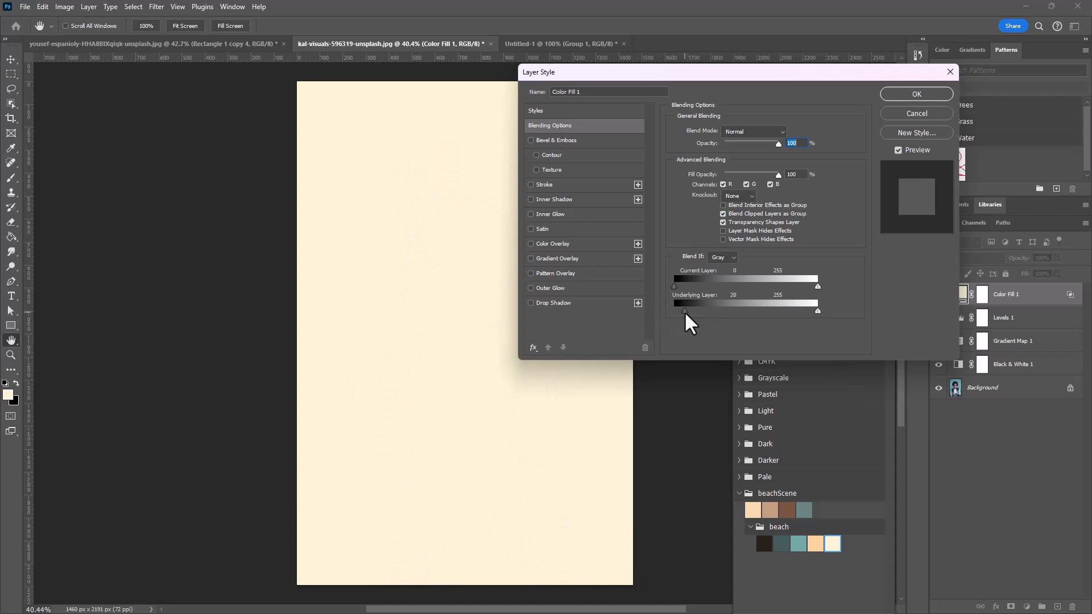
{"action": "left_click_drag", "start_coordinate": [674, 311], "coordinate": [786, 312]}
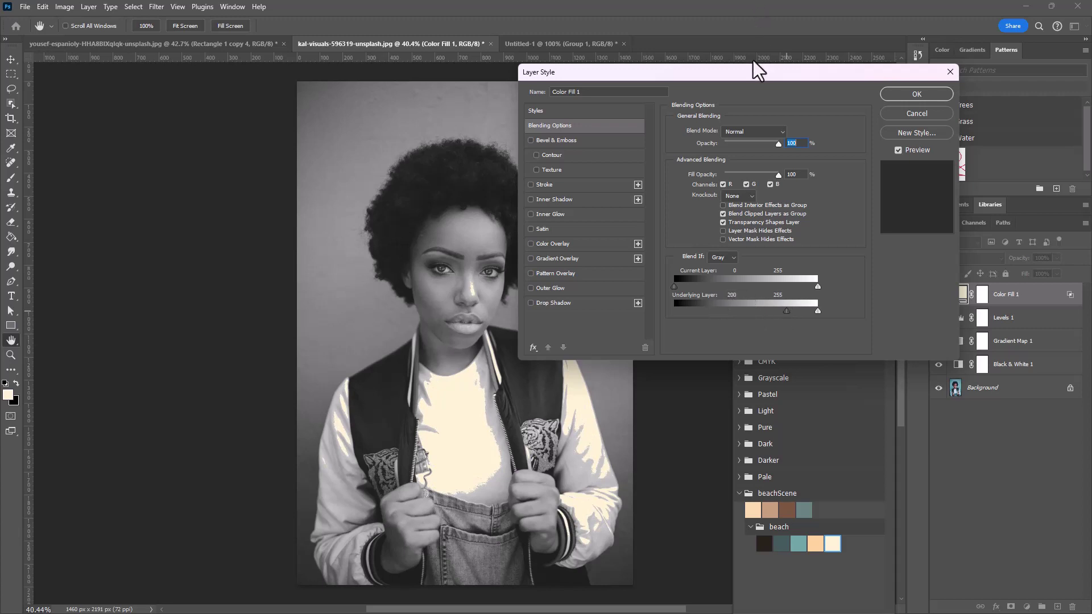
{"action": "left_click_drag", "start_coordinate": [758, 71], "coordinate": [803, 74]}
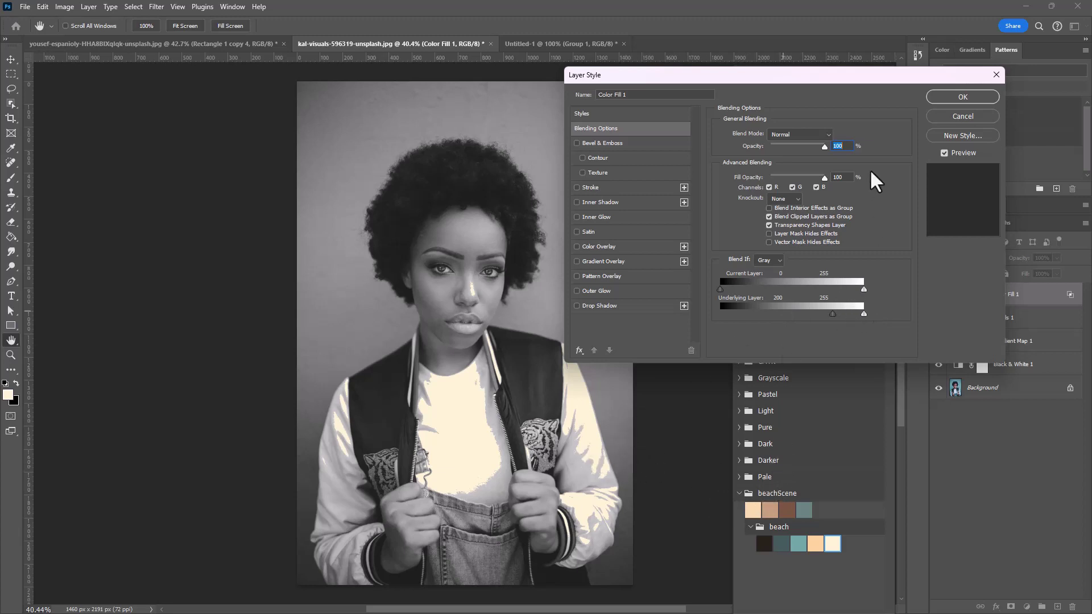
{"action": "left_click_drag", "start_coordinate": [833, 80], "coordinate": [768, 107]}
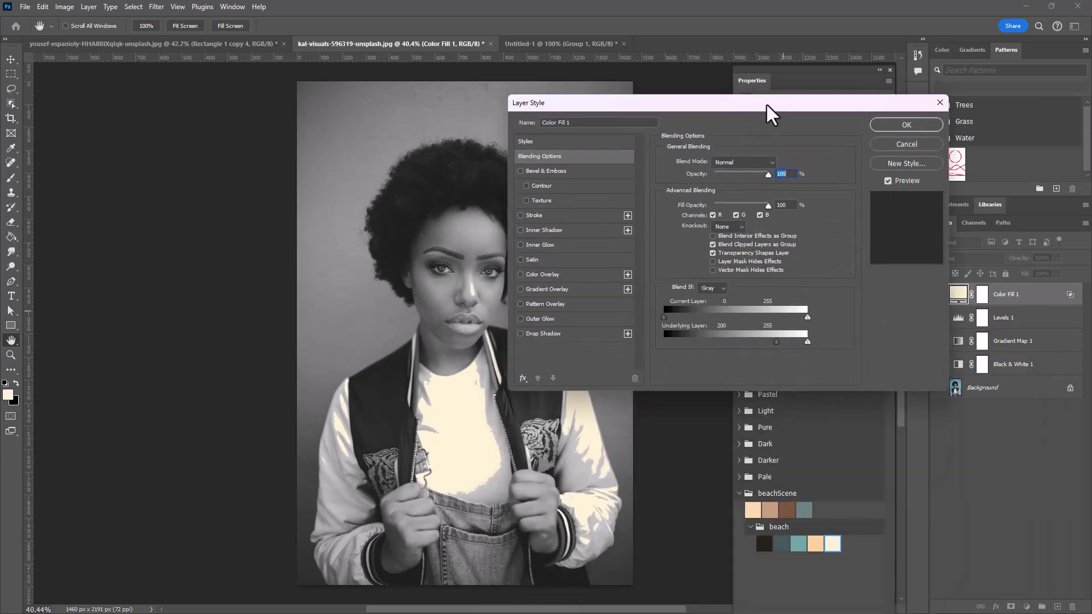
{"action": "left_click", "coordinate": [922, 126]}
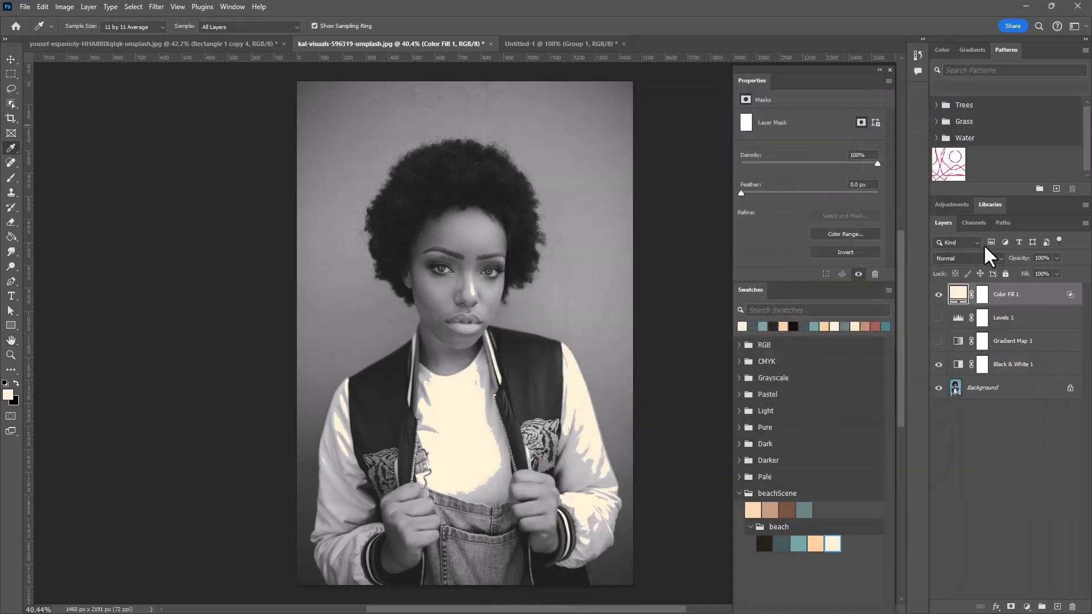
Add a second Solid Color fill layer above Color Fill 1 using the peach beach swatch, fdd39c.
{"action": "left_click", "coordinate": [1025, 608]}
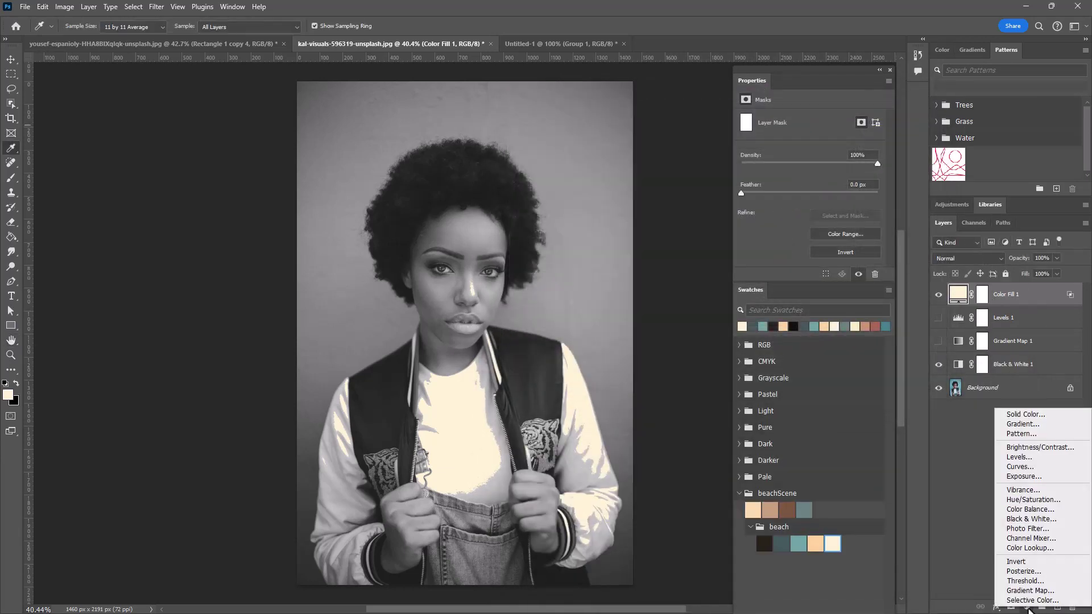
{"action": "left_click", "coordinate": [1043, 416]}
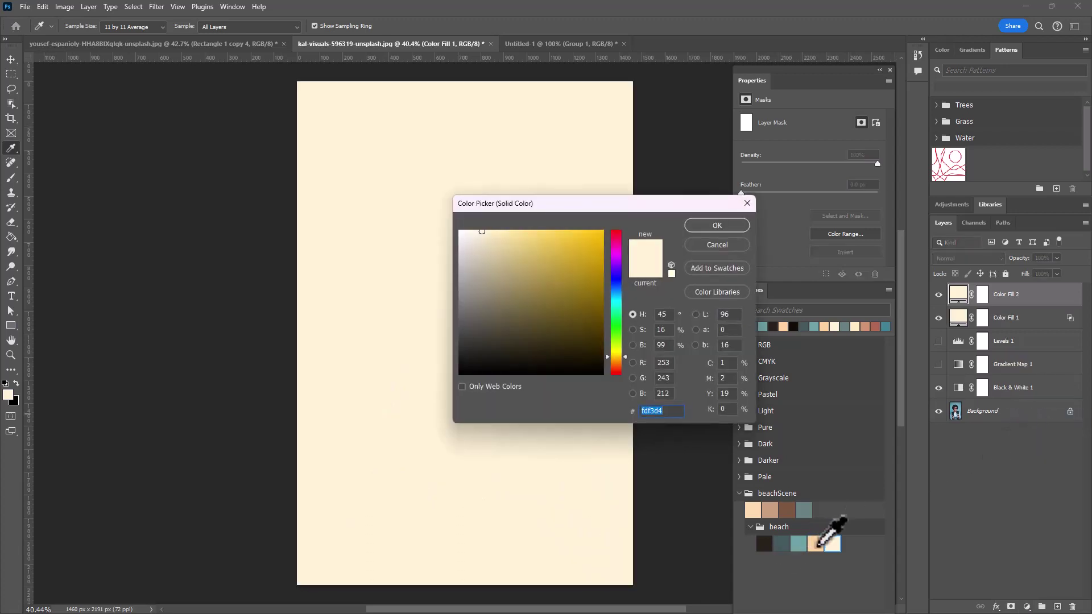
{"action": "left_click", "coordinate": [815, 543]}
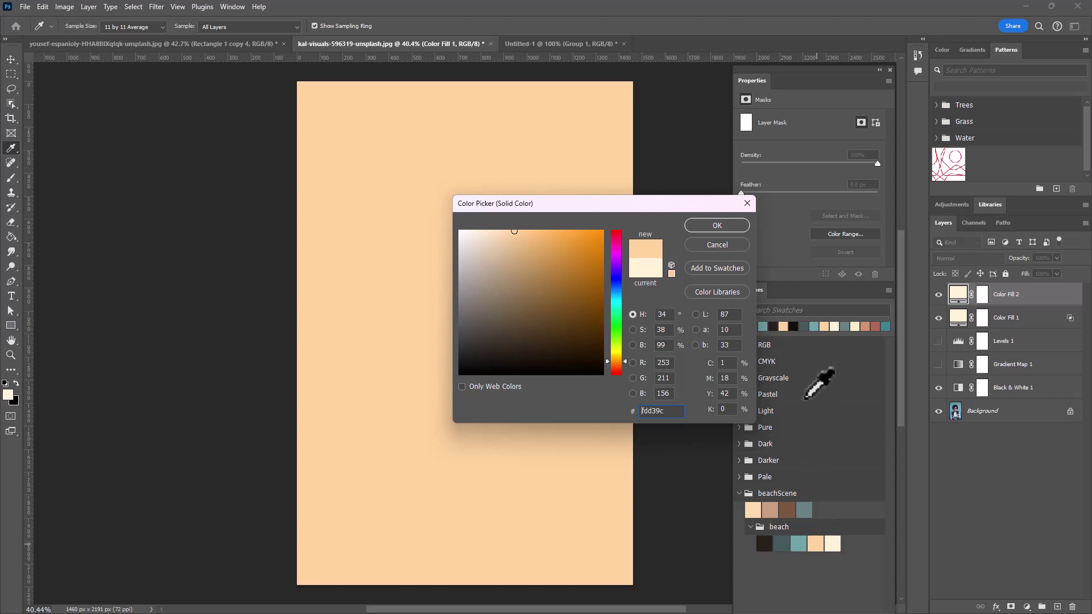
{"action": "left_click", "coordinate": [717, 226]}
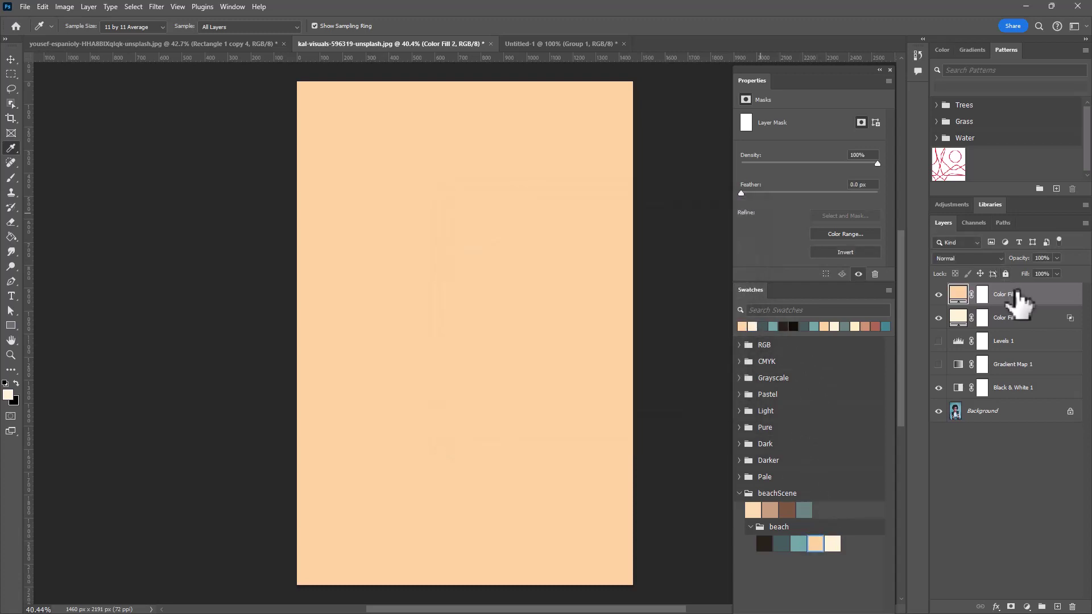
{"action": "double_click", "coordinate": [1012, 295]}
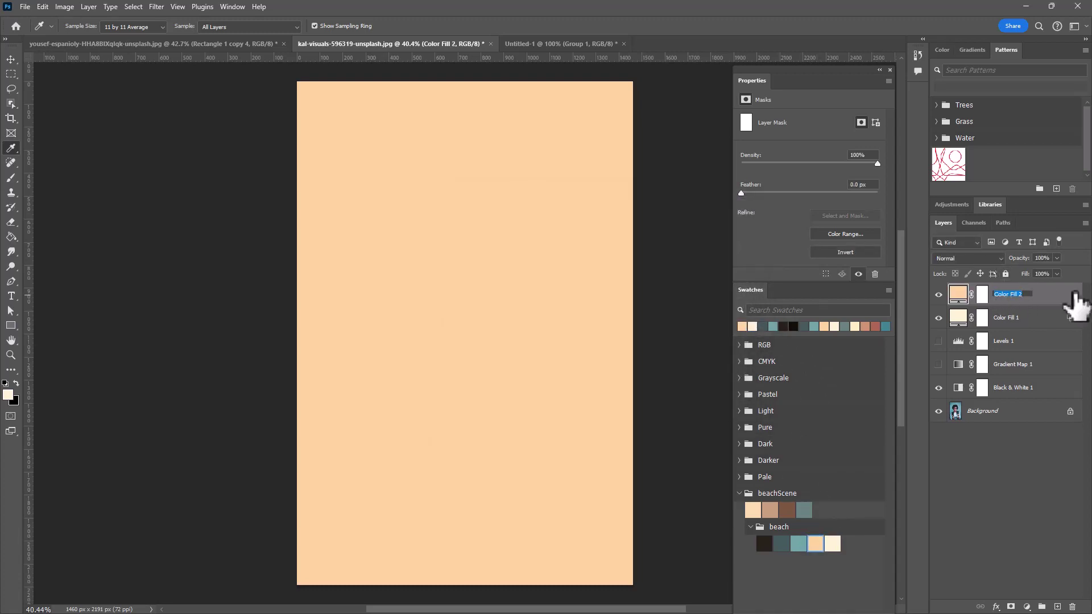
{"action": "left_click", "coordinate": [1063, 296]}
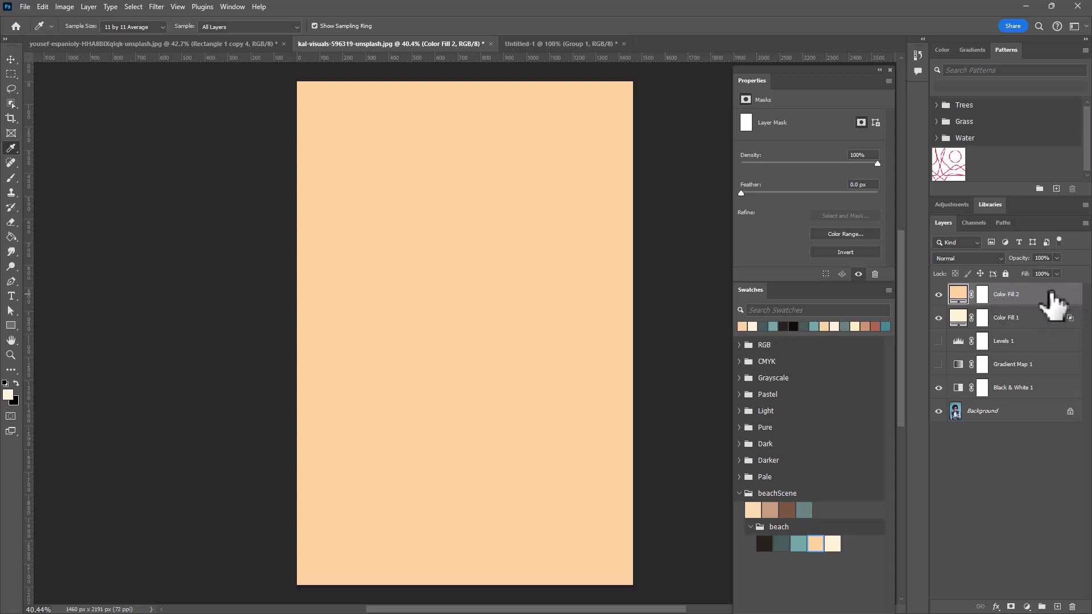
{"action": "left_click", "coordinate": [996, 607]}
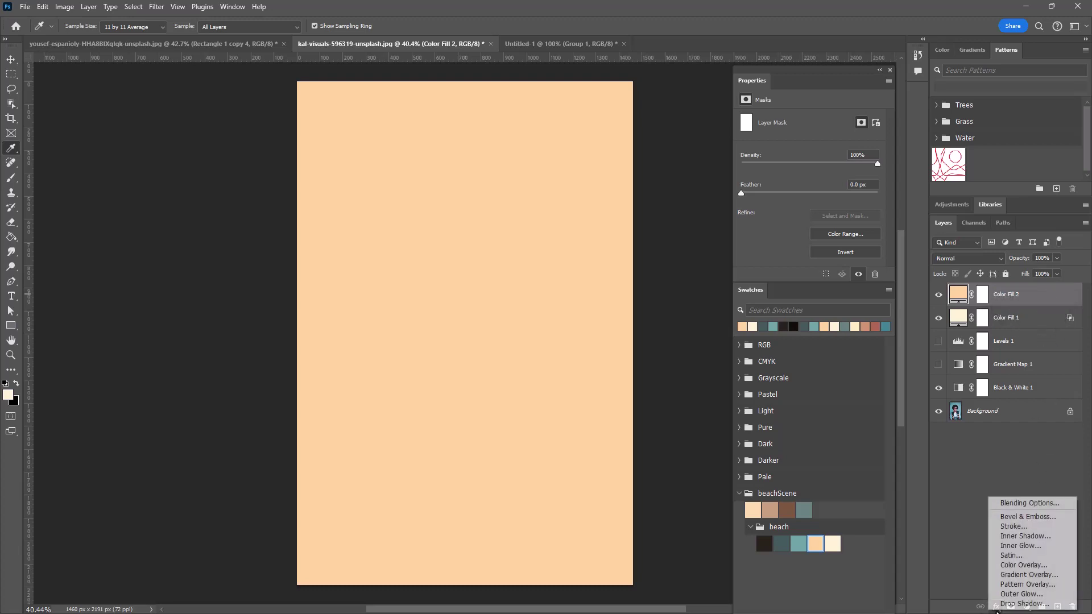
{"action": "left_click", "coordinate": [1051, 301]}
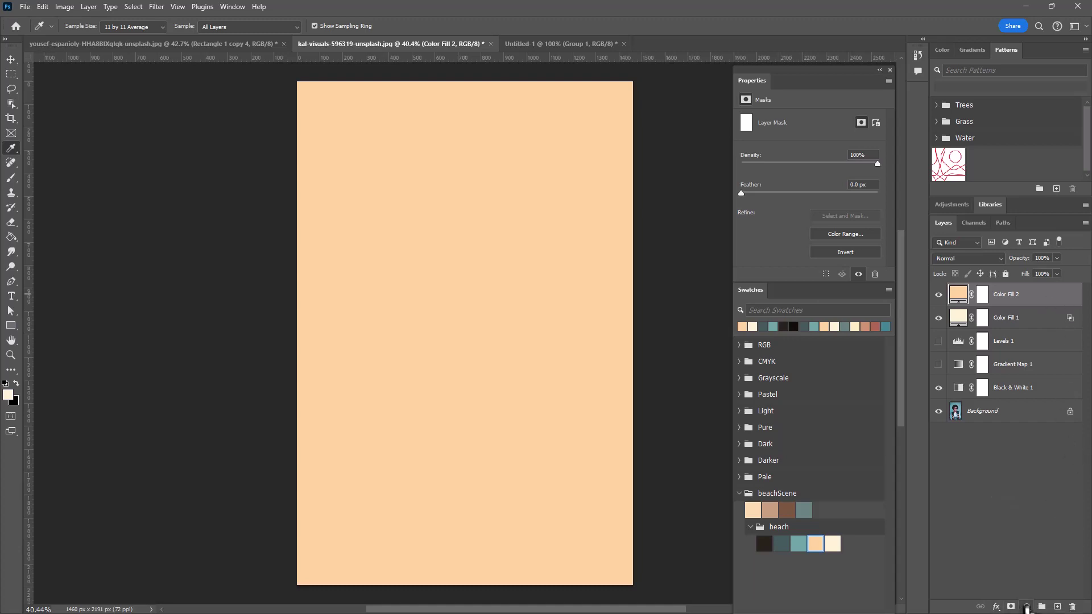
In Color Fill 2's blending options, set the Blend If underlying layer range to 150–200.
{"action": "left_click", "coordinate": [996, 607]}
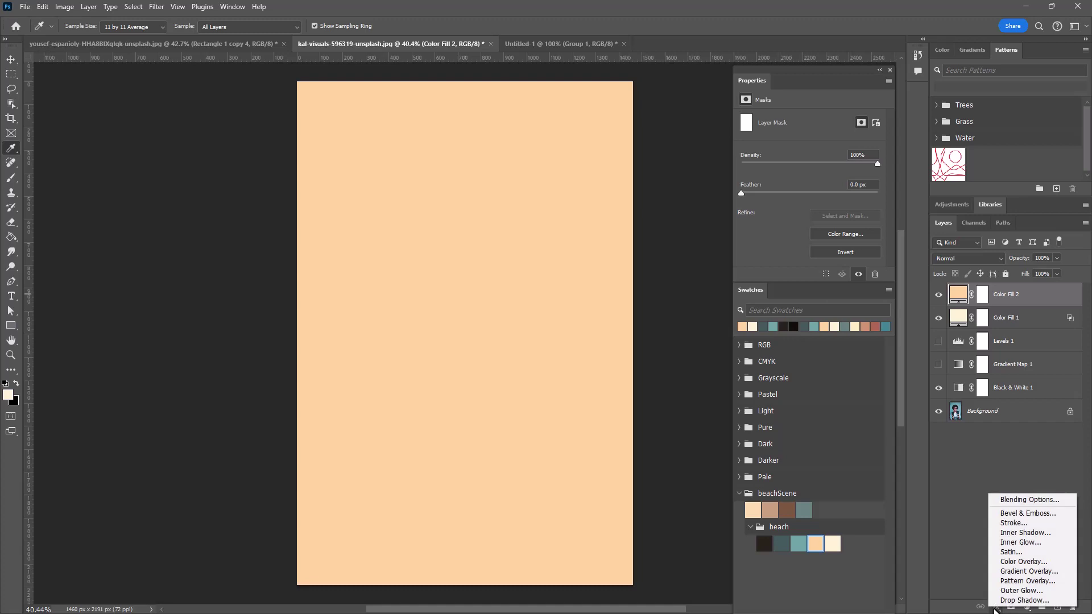
{"action": "left_click", "coordinate": [1026, 499]}
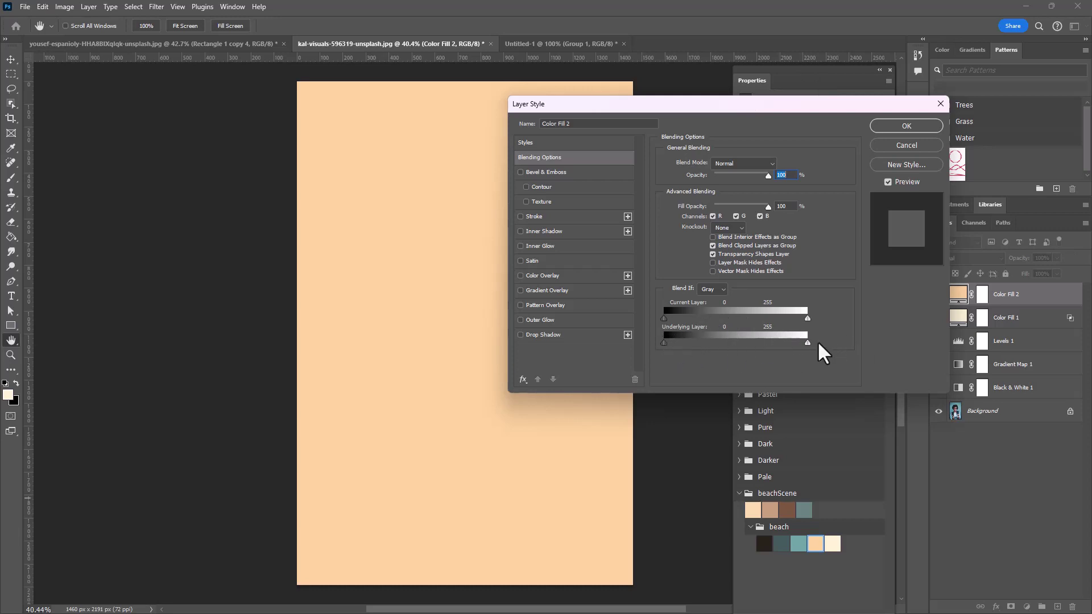
{"action": "left_click_drag", "start_coordinate": [664, 342], "coordinate": [720, 344]}
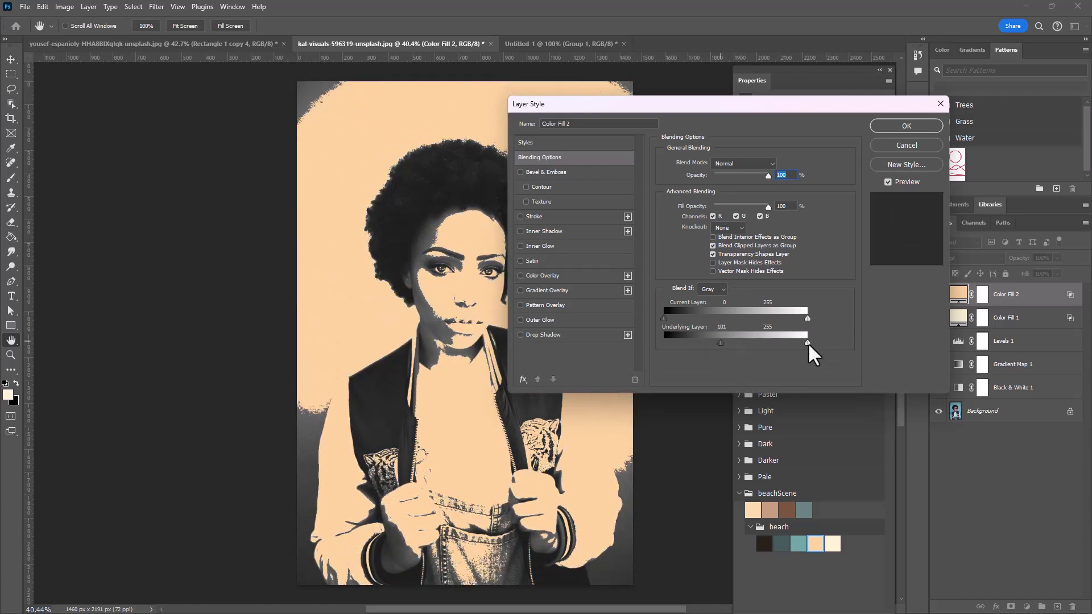
{"action": "left_click_drag", "start_coordinate": [803, 343], "coordinate": [797, 342]}
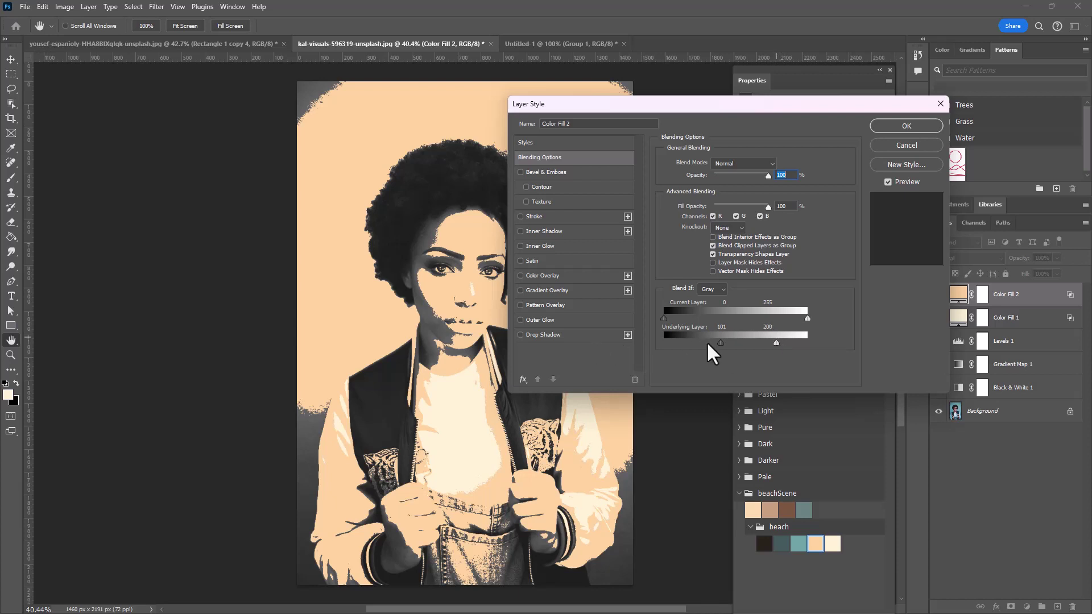
{"action": "left_click_drag", "start_coordinate": [721, 344], "coordinate": [755, 343]}
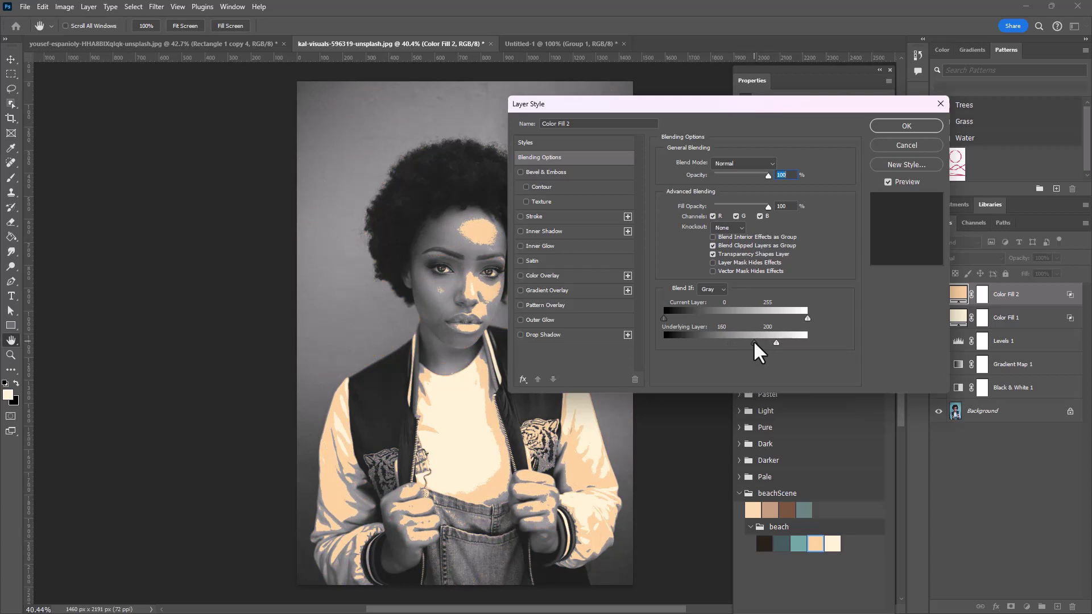
{"action": "left_click_drag", "start_coordinate": [754, 343], "coordinate": [749, 343]}
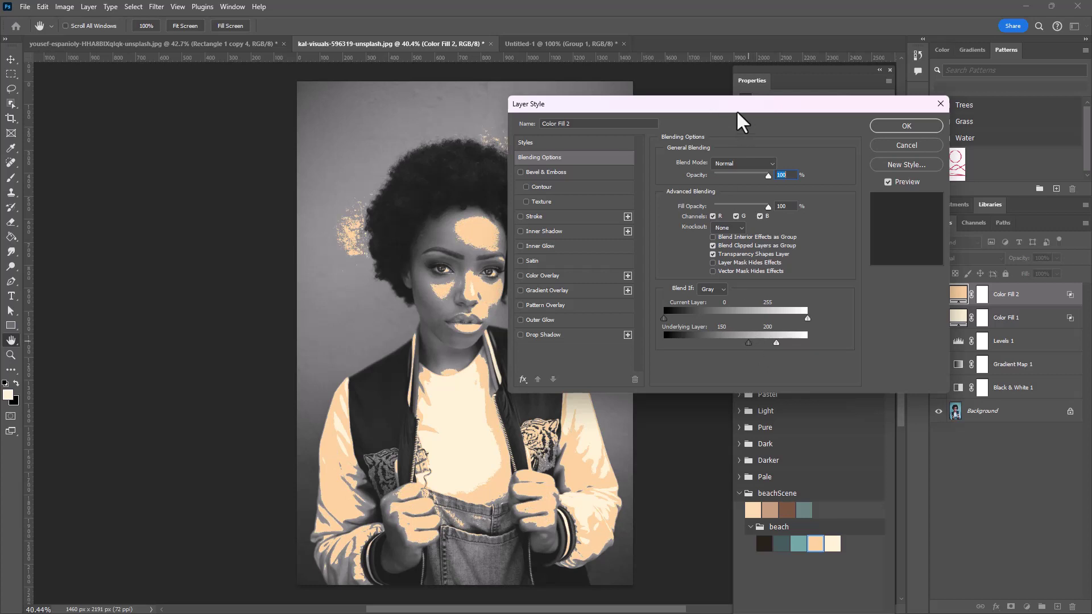
{"action": "left_click_drag", "start_coordinate": [738, 107], "coordinate": [836, 63]}
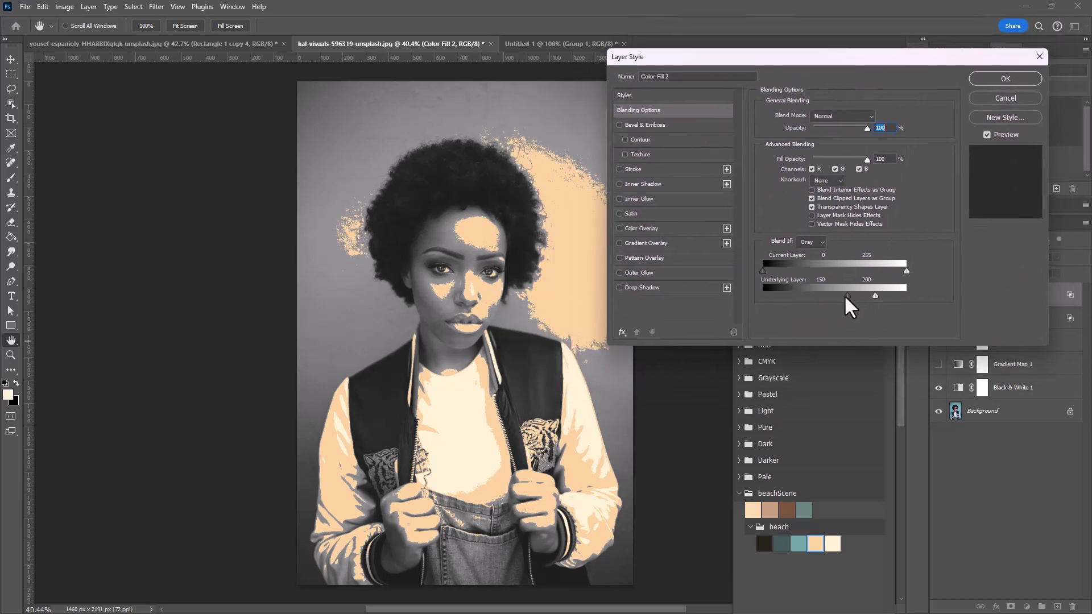
{"action": "left_click", "coordinate": [1014, 76]}
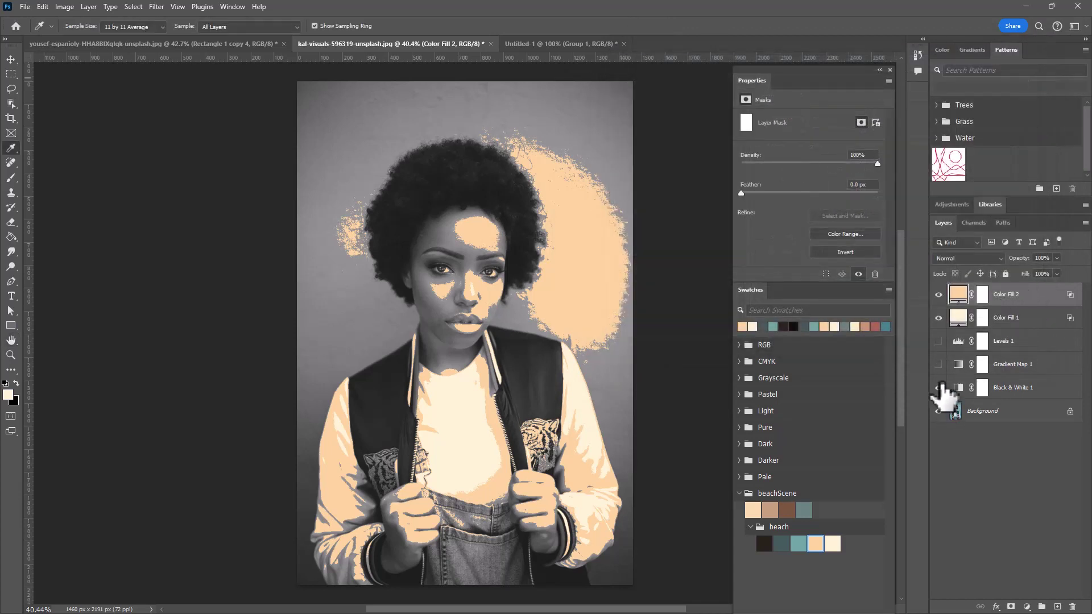
Add a third Solid Color fill layer above Color Fill 2 using the light teal beach swatch, 6da3a6.
{"action": "left_click", "coordinate": [1027, 606]}
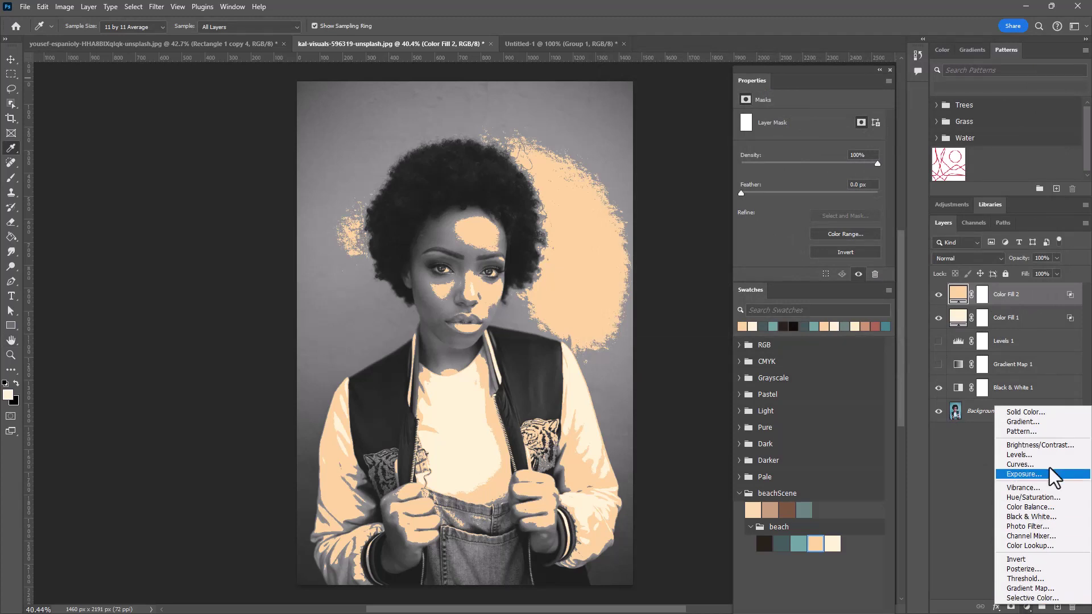
{"action": "left_click", "coordinate": [1049, 413]}
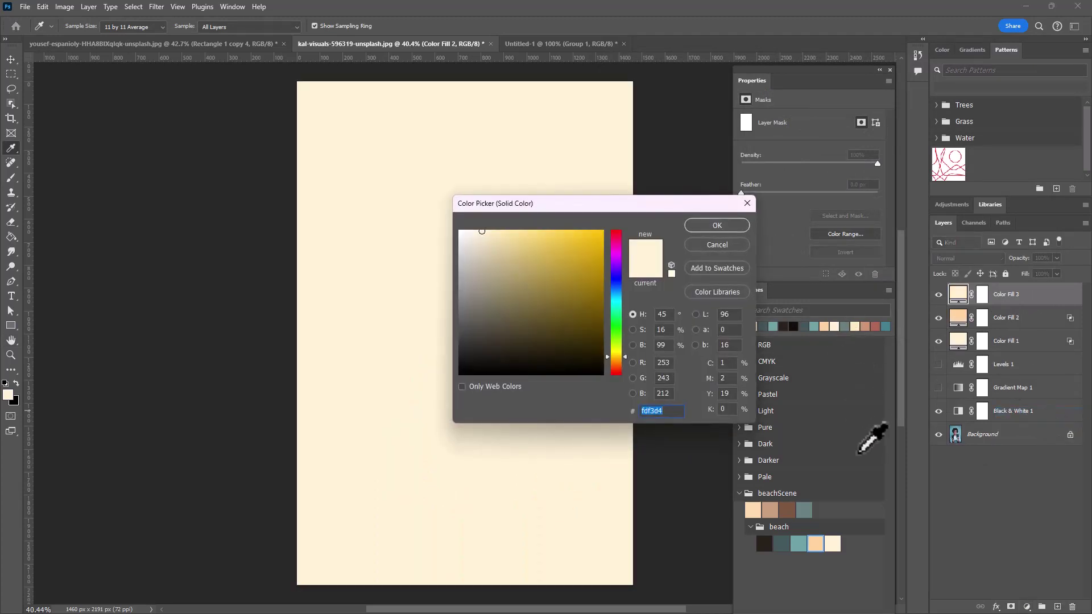
{"action": "left_click", "coordinate": [798, 543]}
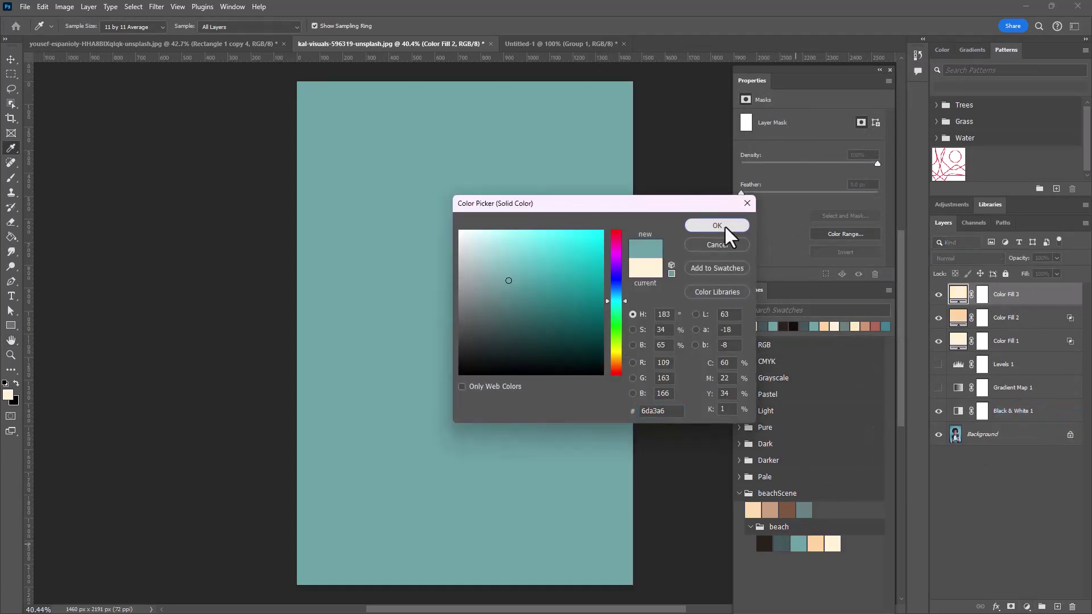
{"action": "left_click", "coordinate": [717, 225]}
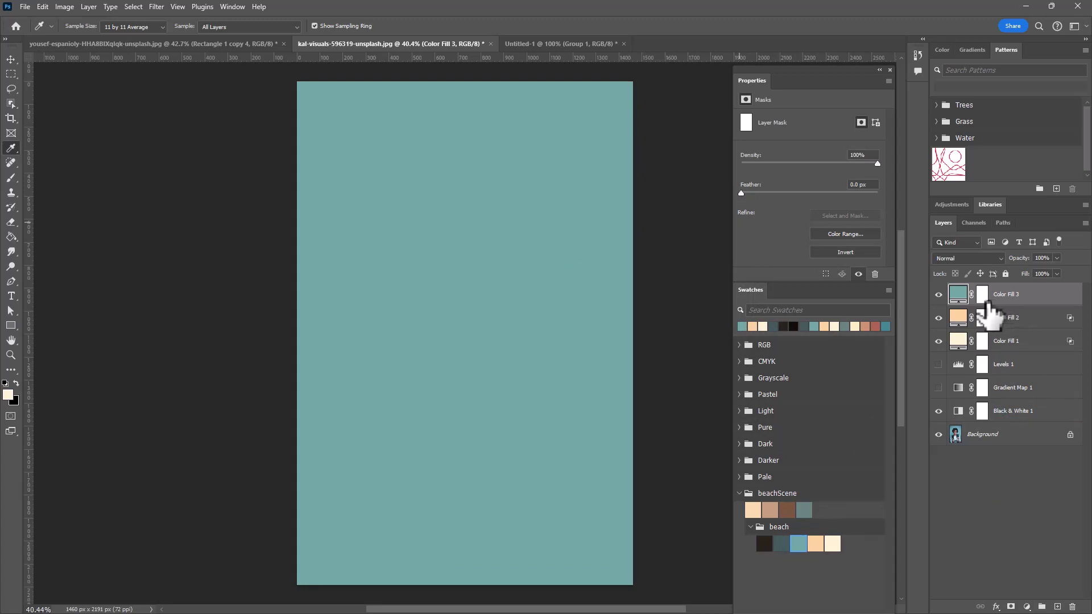
In Color Fill 3's blending options, set the Blend If underlying layer range to 100–150.
{"action": "double_click", "coordinate": [1057, 295]}
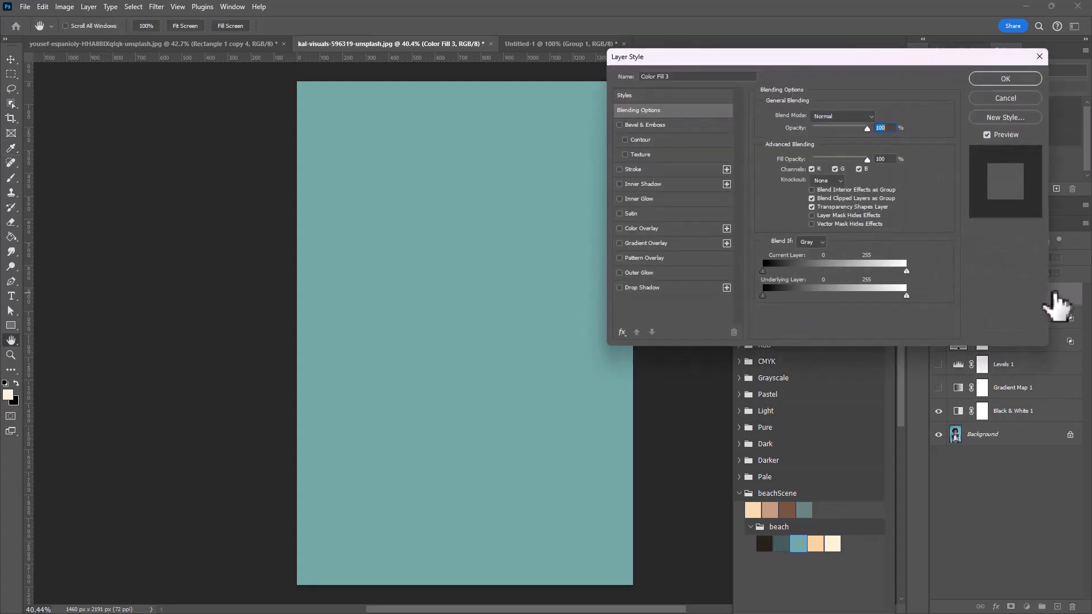
{"action": "left_click_drag", "start_coordinate": [905, 295], "coordinate": [846, 295]}
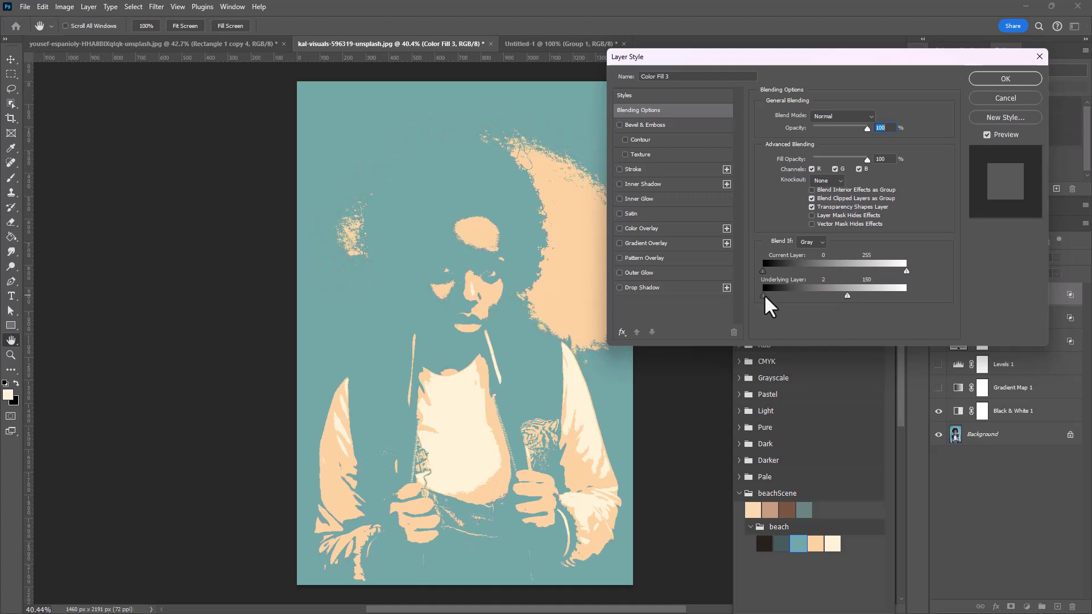
{"action": "left_click_drag", "start_coordinate": [763, 295], "coordinate": [811, 295]}
{"action": "left_click_drag", "start_coordinate": [813, 296], "coordinate": [817, 296]}
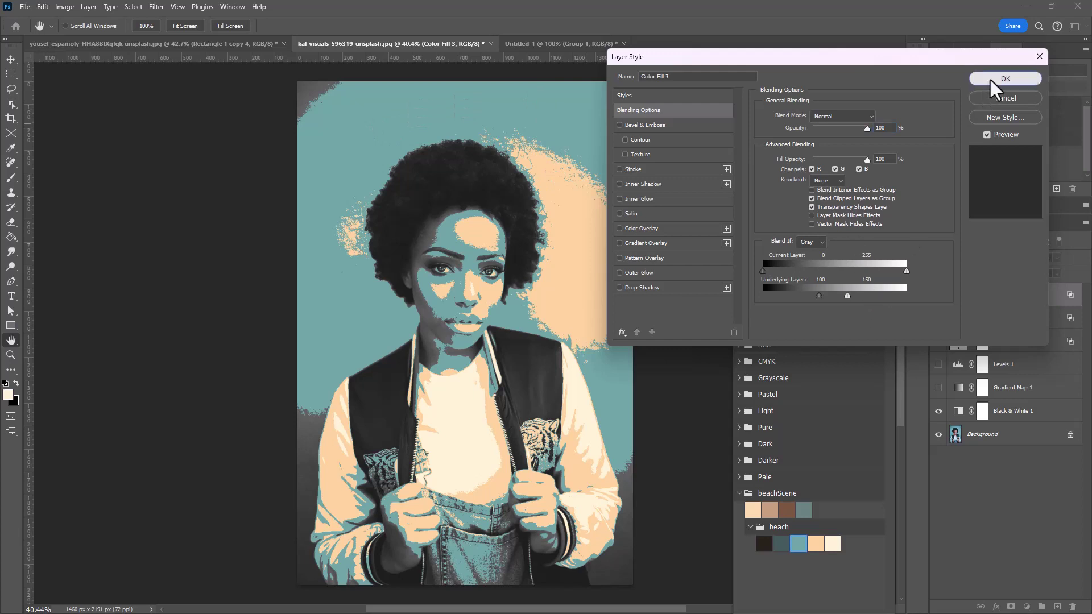
{"action": "left_click", "coordinate": [1004, 79]}
Add a fourth Solid Color fill layer above Color Fill 3 using the dark teal beach swatch, 42595b.
{"action": "left_click", "coordinate": [1026, 606]}
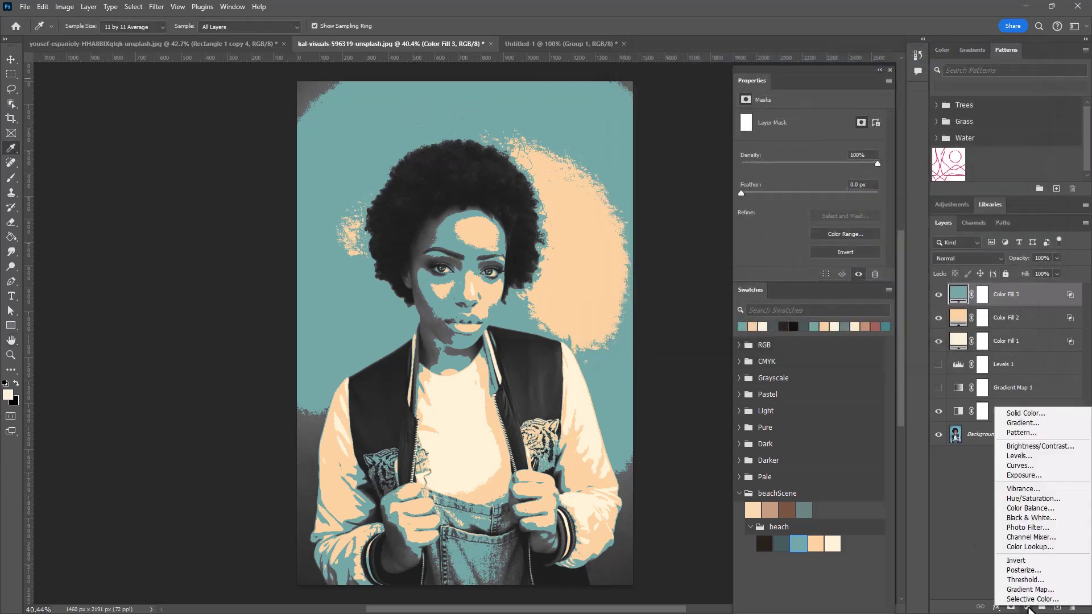
{"action": "left_click", "coordinate": [1030, 414]}
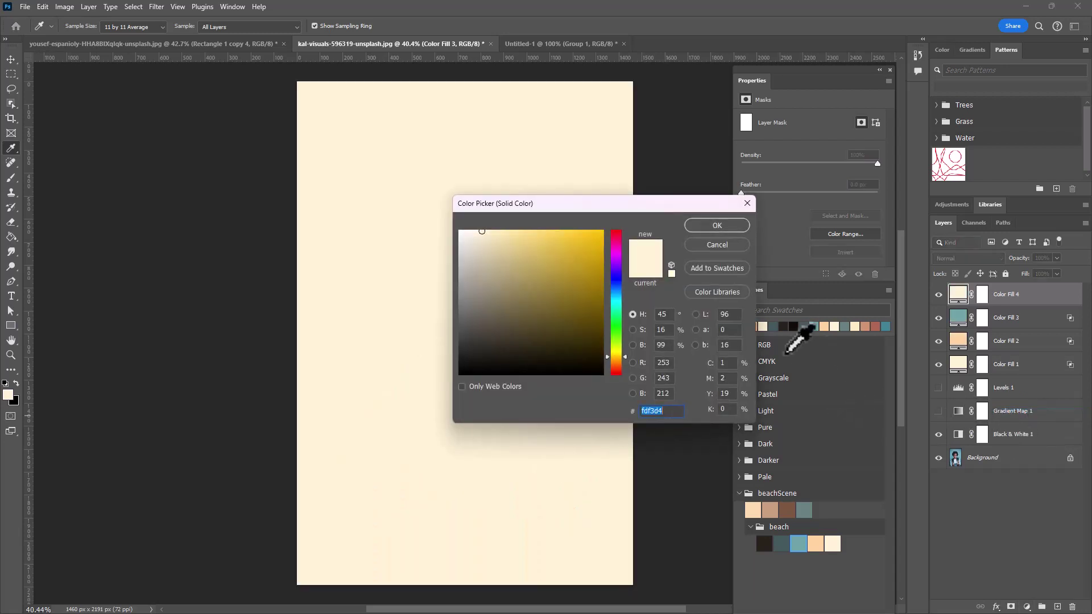
{"action": "left_click", "coordinate": [780, 543]}
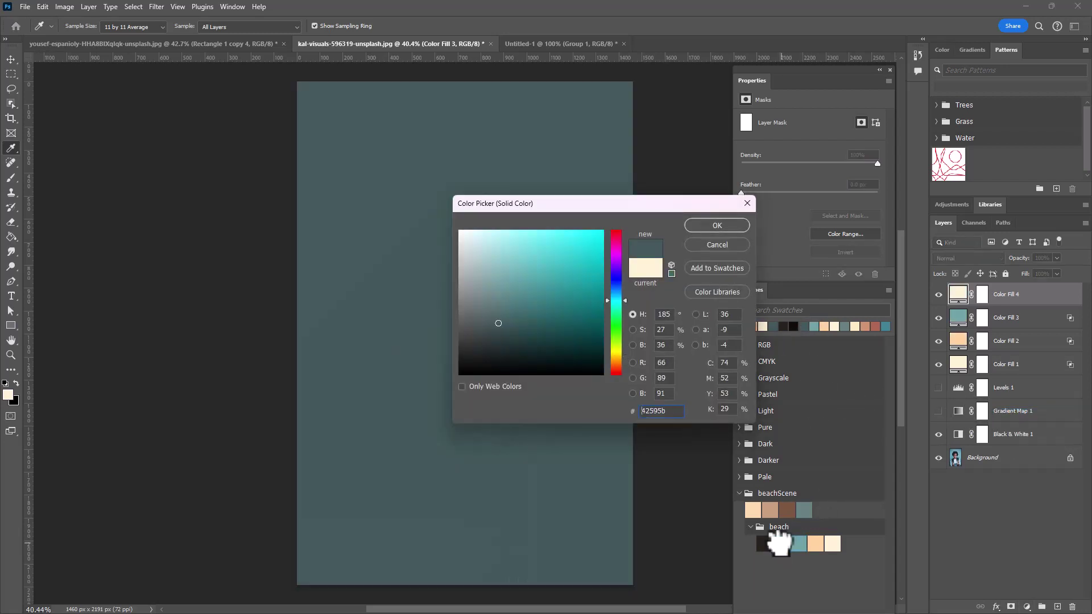
{"action": "left_click", "coordinate": [716, 225]}
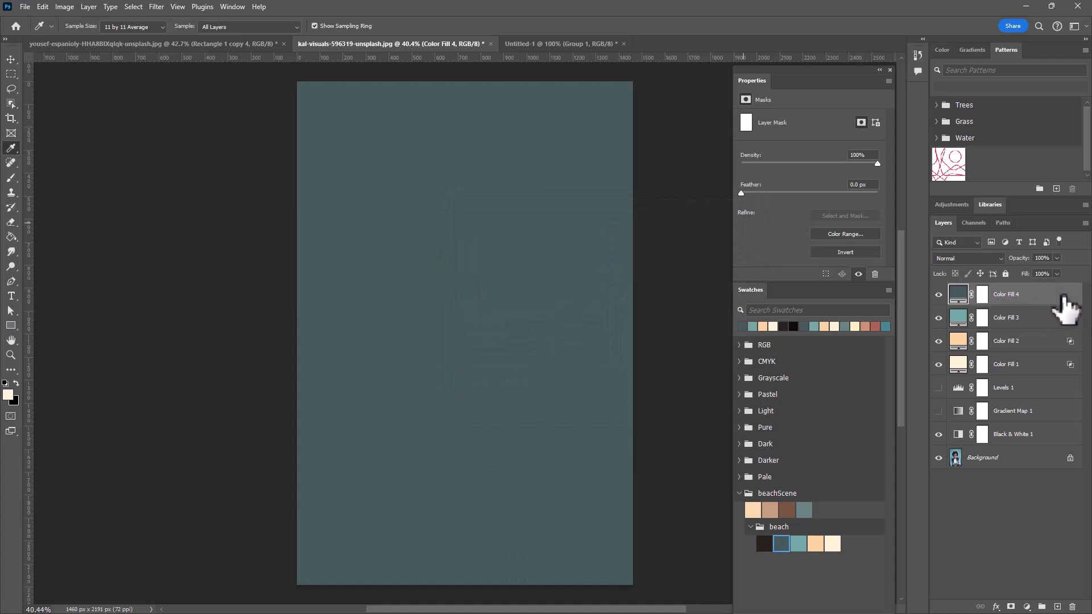
In Color Fill 4's blending options, set the Blend If underlying layer range to 50–100.
{"action": "double_click", "coordinate": [1056, 304]}
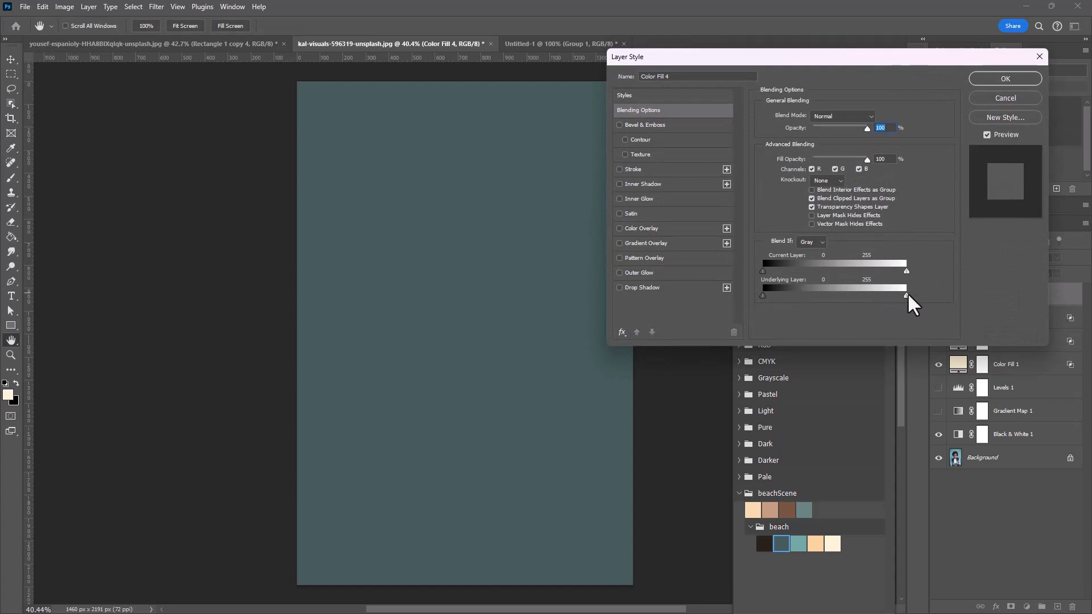
{"action": "left_click_drag", "start_coordinate": [905, 296], "coordinate": [817, 295]}
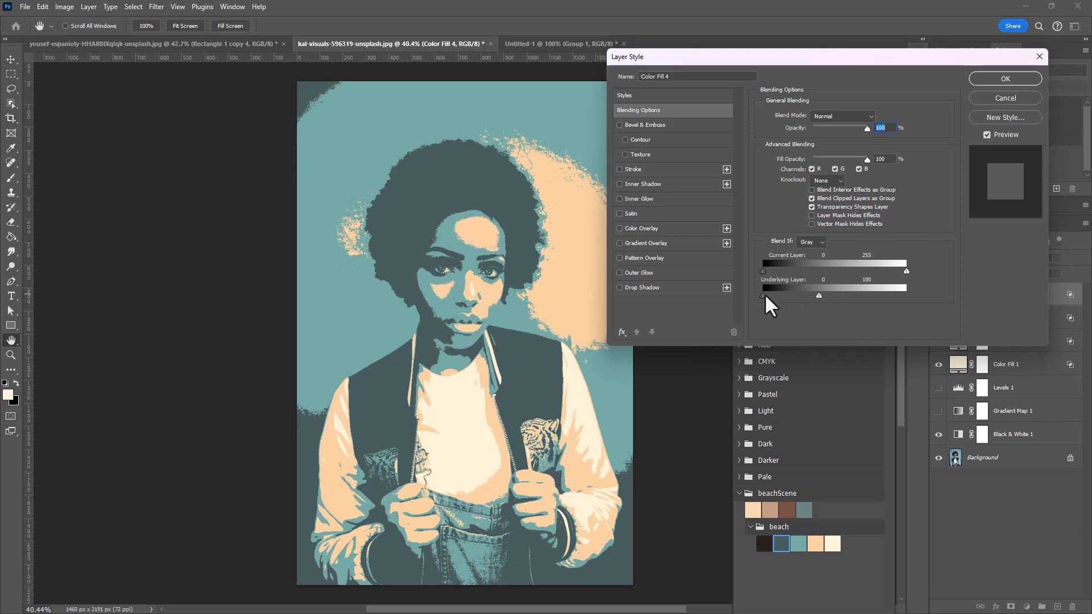
{"action": "left_click_drag", "start_coordinate": [776, 295], "coordinate": [789, 295]}
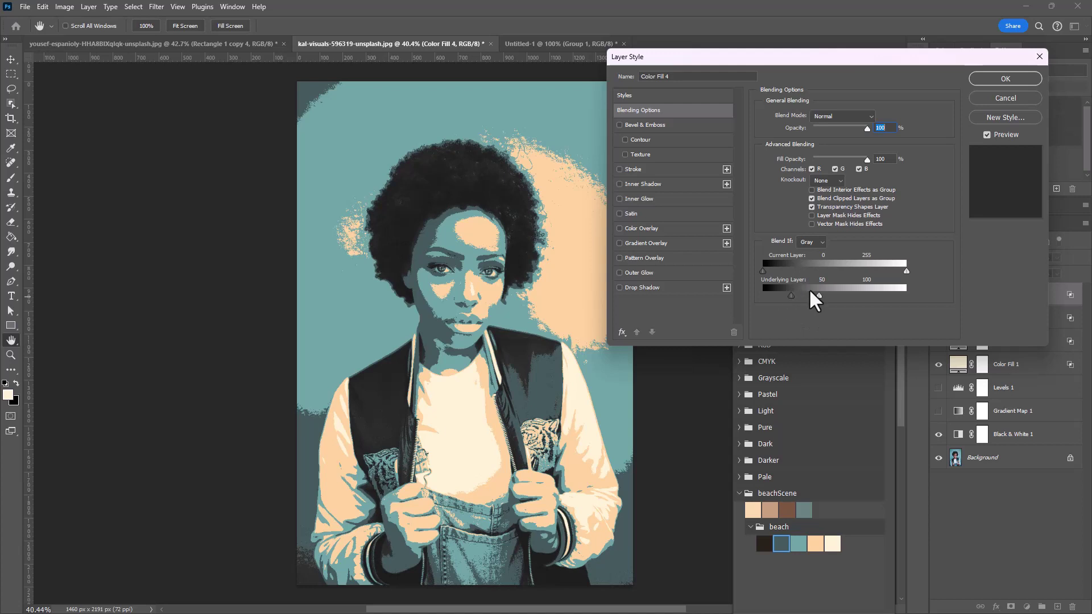
{"action": "left_click", "coordinate": [1005, 79]}
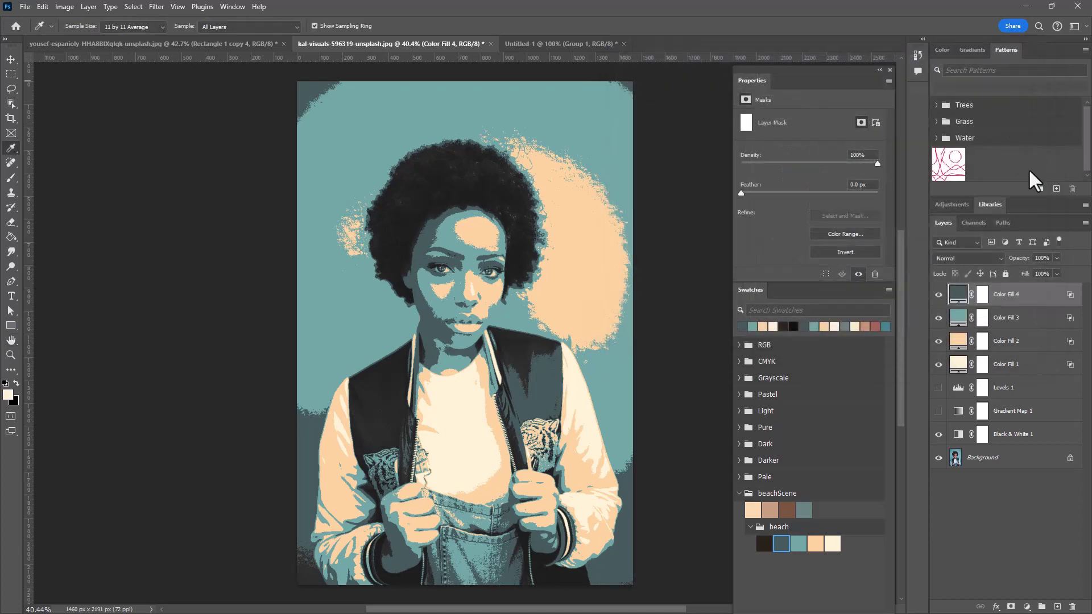
Add a fifth Solid Color fill layer above Color Fill 4 using the near-black brown beach swatch.
{"action": "left_click", "coordinate": [1027, 607]}
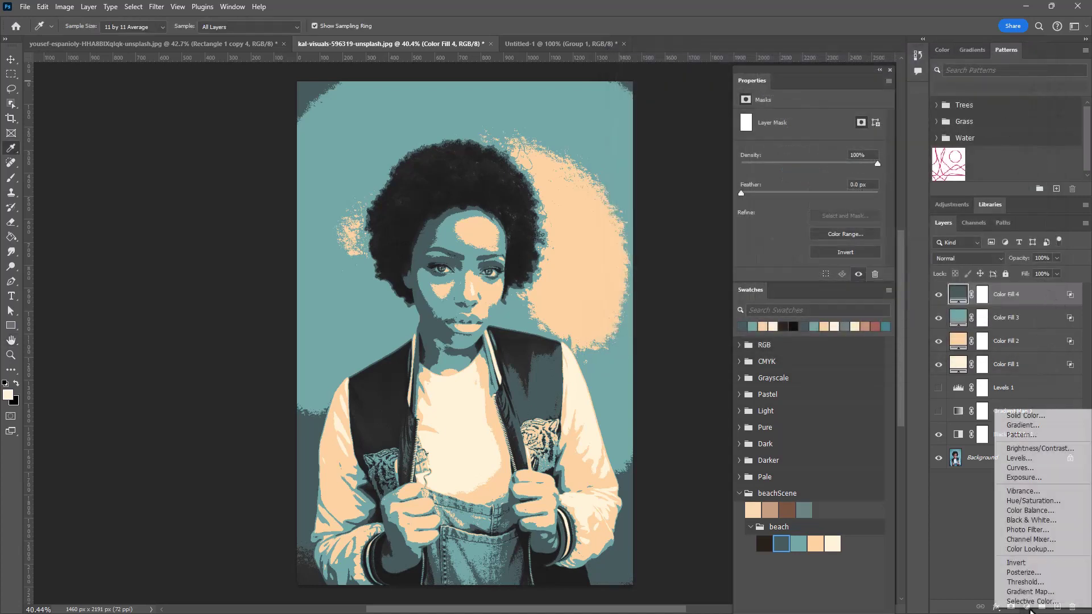
{"action": "left_click", "coordinate": [1017, 416]}
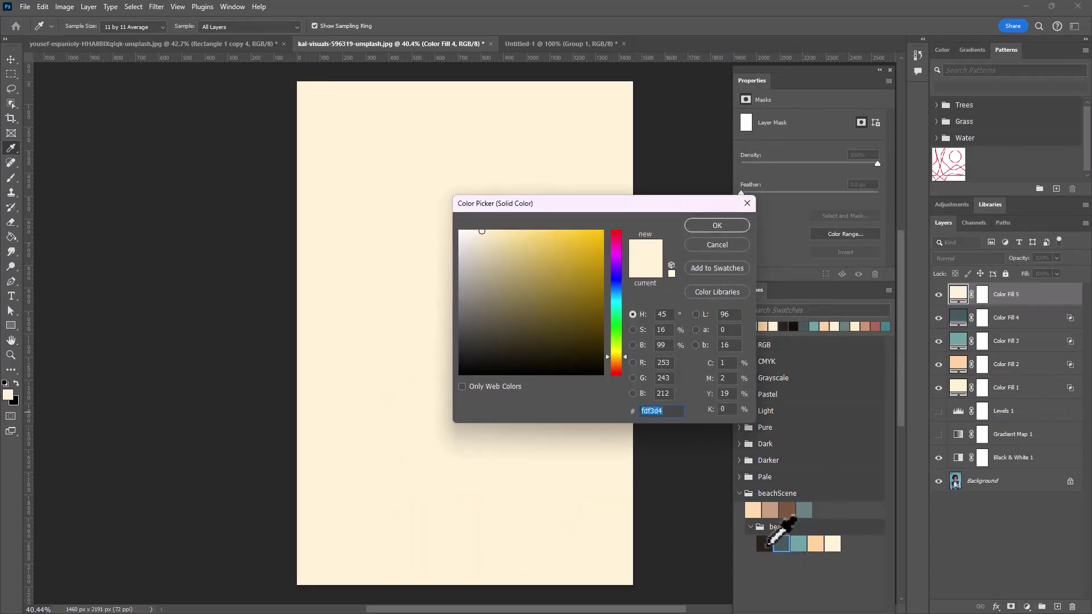
{"action": "left_click", "coordinate": [764, 544]}
{"action": "left_click", "coordinate": [725, 227]}
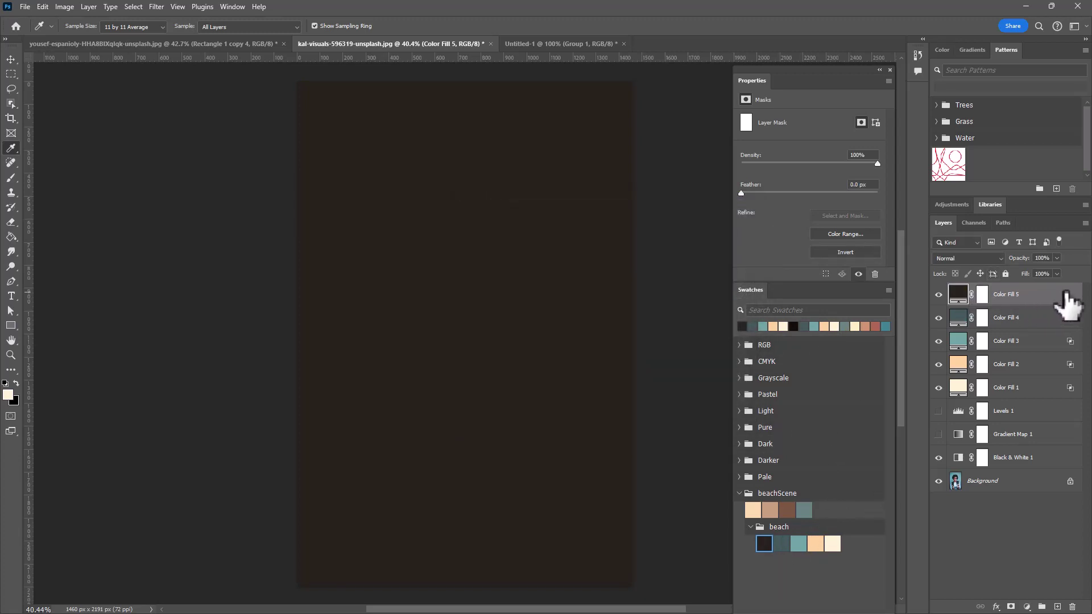
In Color Fill 5's blending options, set the Blend If underlying layer range to 0–50 so the darkest color covers only the shadows.
{"action": "double_click", "coordinate": [1062, 295]}
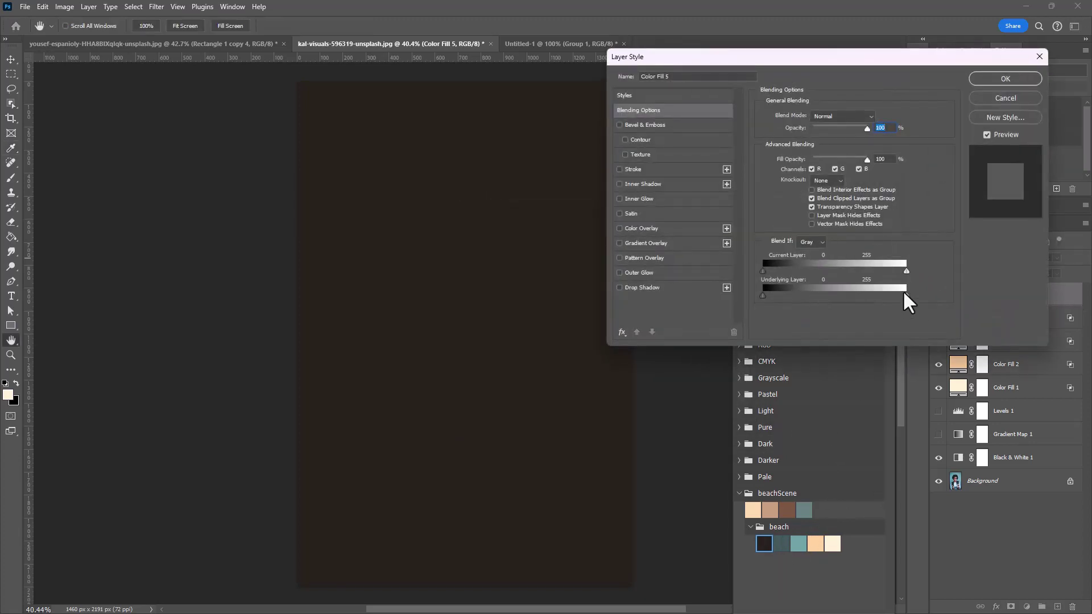
{"action": "left_click_drag", "start_coordinate": [906, 295], "coordinate": [785, 295]}
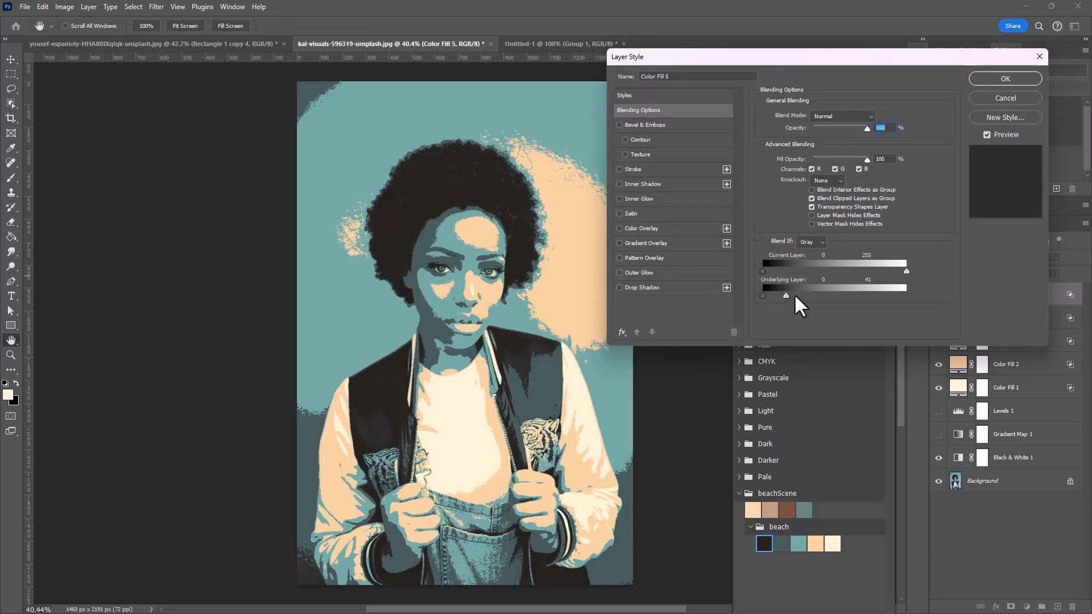
{"action": "left_click_drag", "start_coordinate": [775, 294], "coordinate": [790, 295]}
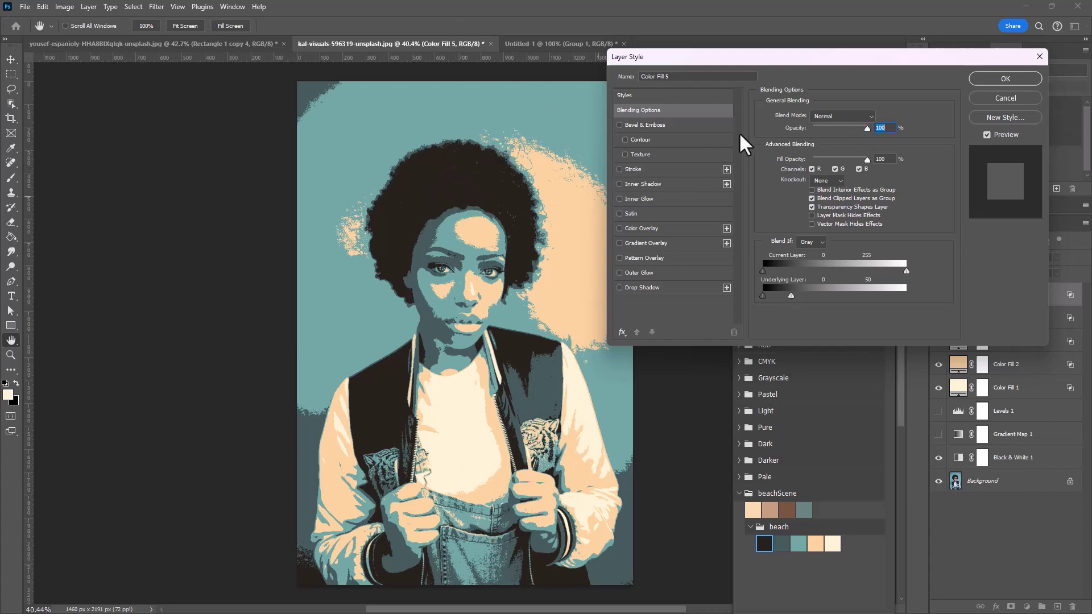
{"action": "left_click", "coordinate": [990, 78]}
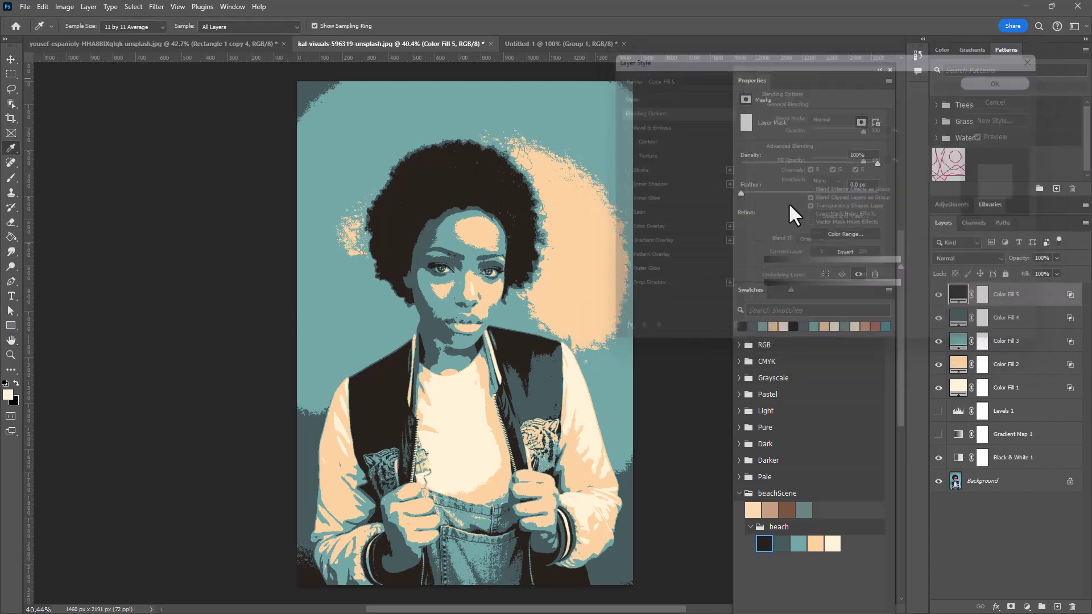
{"action": "key", "text": "i"}
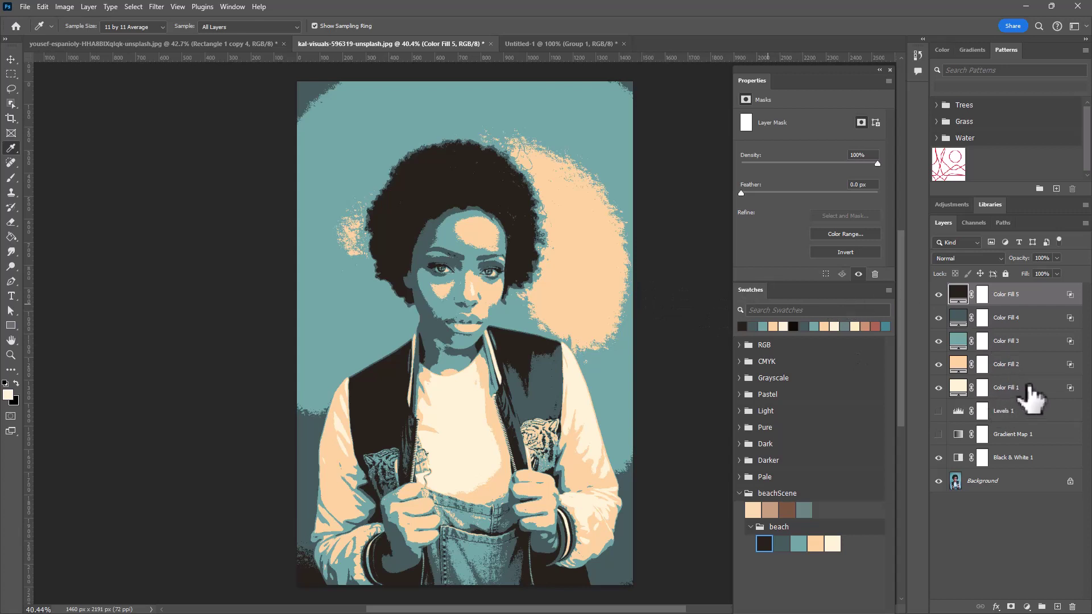
Group the five solid color layers, Color Fill 1 through Color Fill 5, into one layer group.
{"action": "left_click", "coordinate": [1029, 386], "text": "shift"}
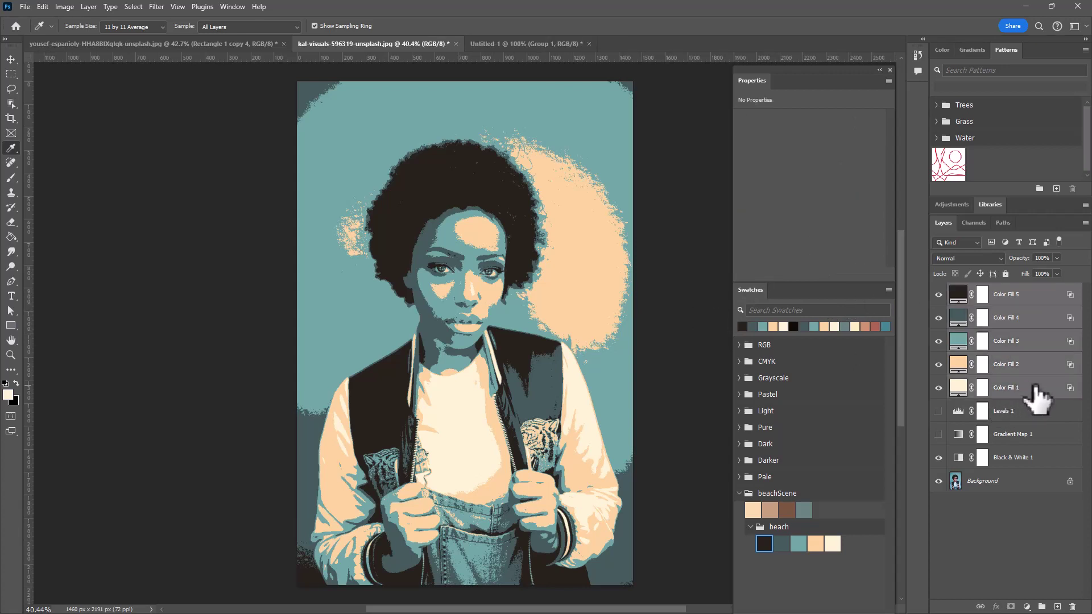
{"action": "key", "text": "ctrl+g"}
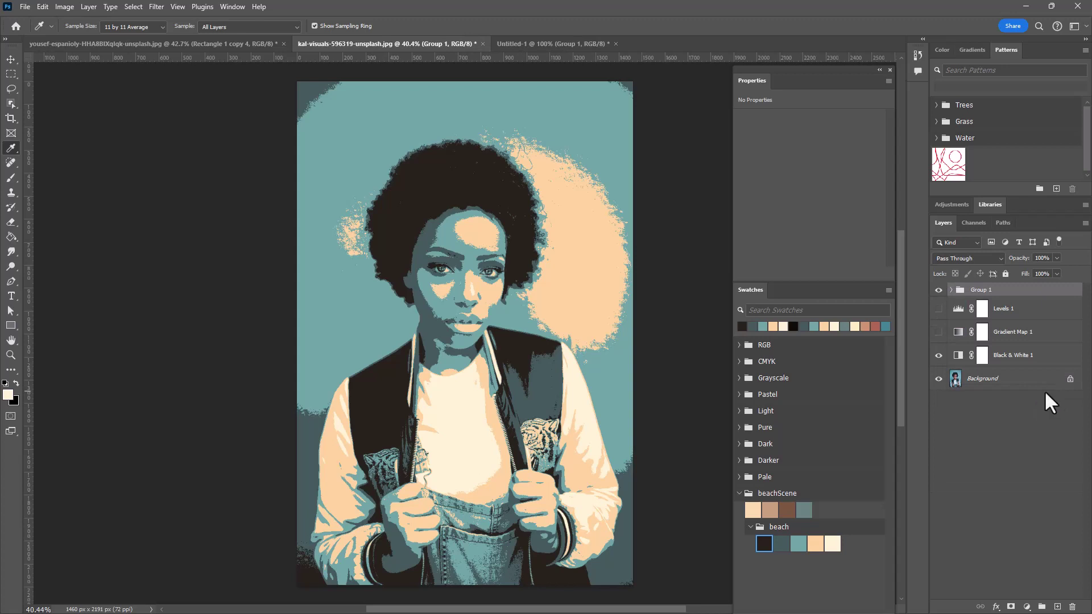
{"action": "key", "text": "ctrl+z"}
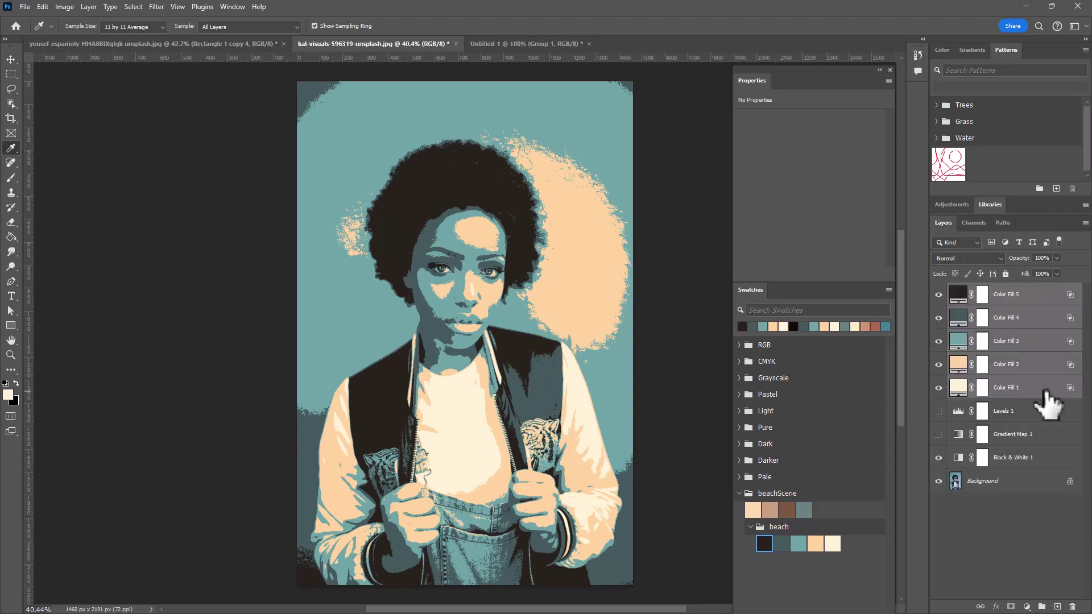
{"action": "left_click", "coordinate": [1040, 607]}
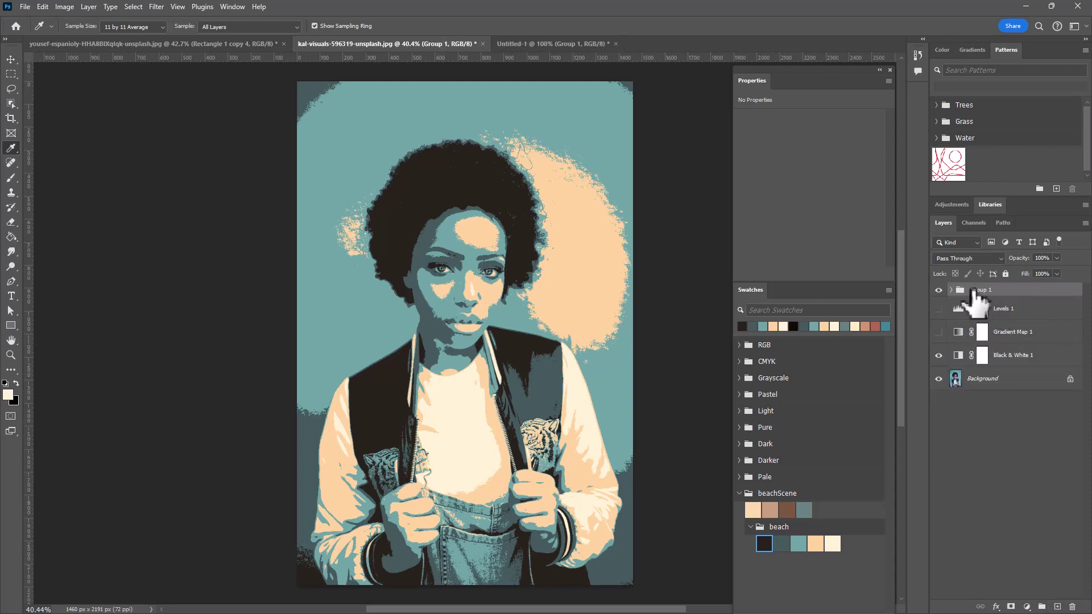
Duplicate Group 1 and hide the original group beneath the copy.
{"action": "left_click_drag", "start_coordinate": [999, 299], "coordinate": [1057, 606]}
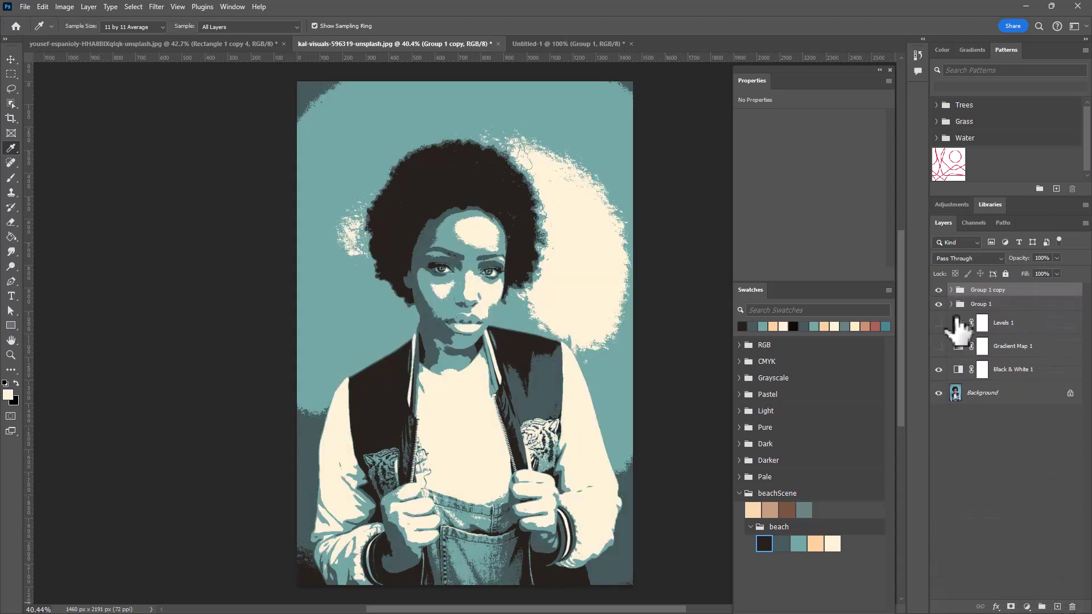
{"action": "left_click", "coordinate": [938, 304]}
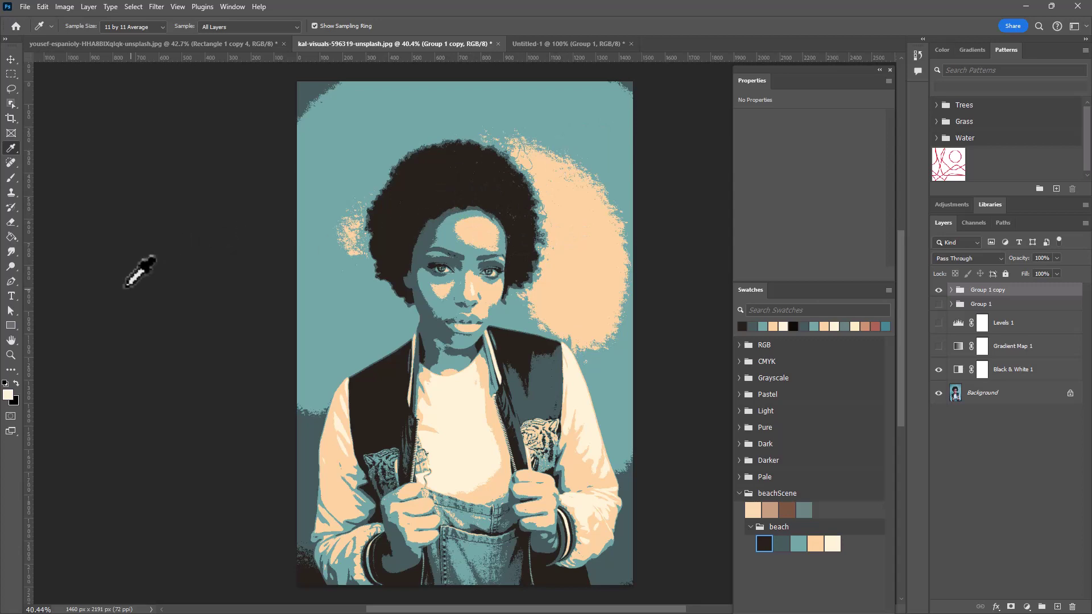
Examine the edges between the color areas around the hair and the bright background patch up close, and review the whole portrait.
{"action": "left_click", "coordinate": [11, 355]}
{"action": "left_click", "coordinate": [574, 161]}
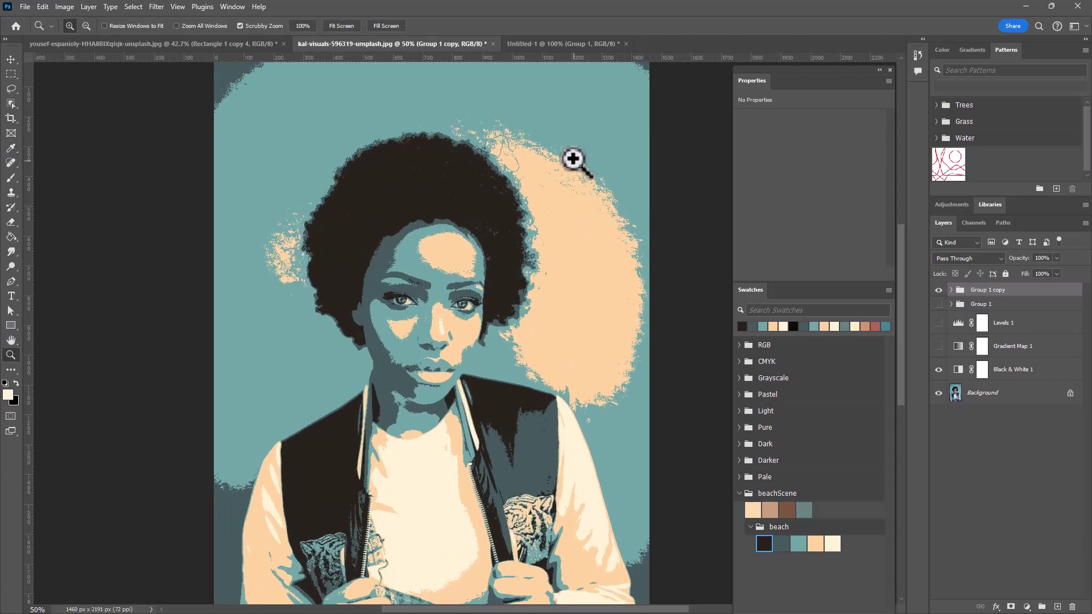
{"action": "left_click", "coordinate": [573, 160]}
{"action": "left_click", "coordinate": [573, 160]}
{"action": "left_click", "coordinate": [574, 160]}
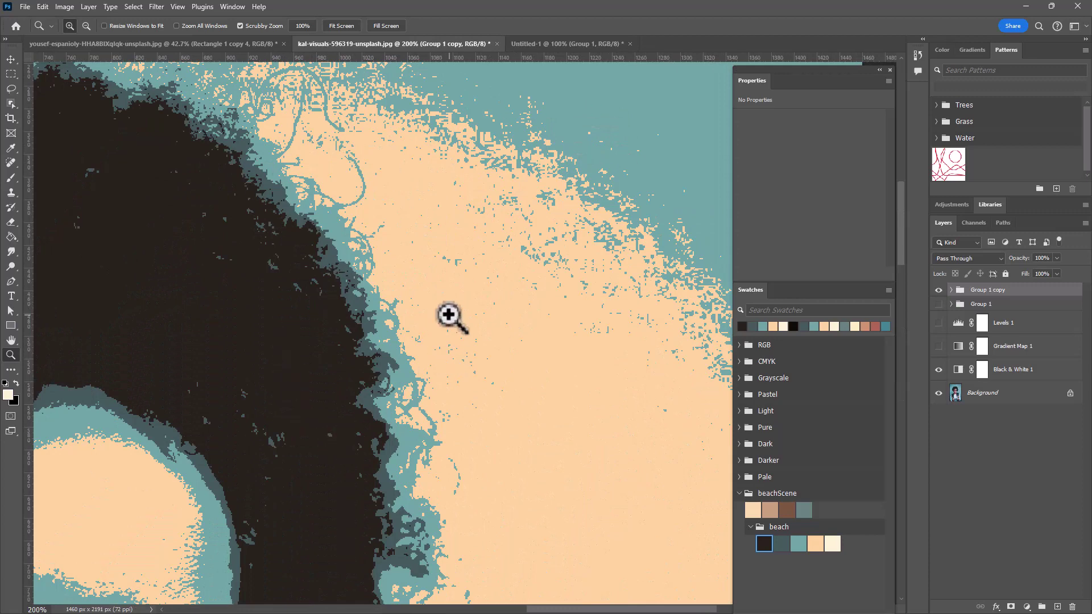
{"action": "key", "text": "ctrl+minus"}
{"action": "key", "text": "ctrl+minus"}
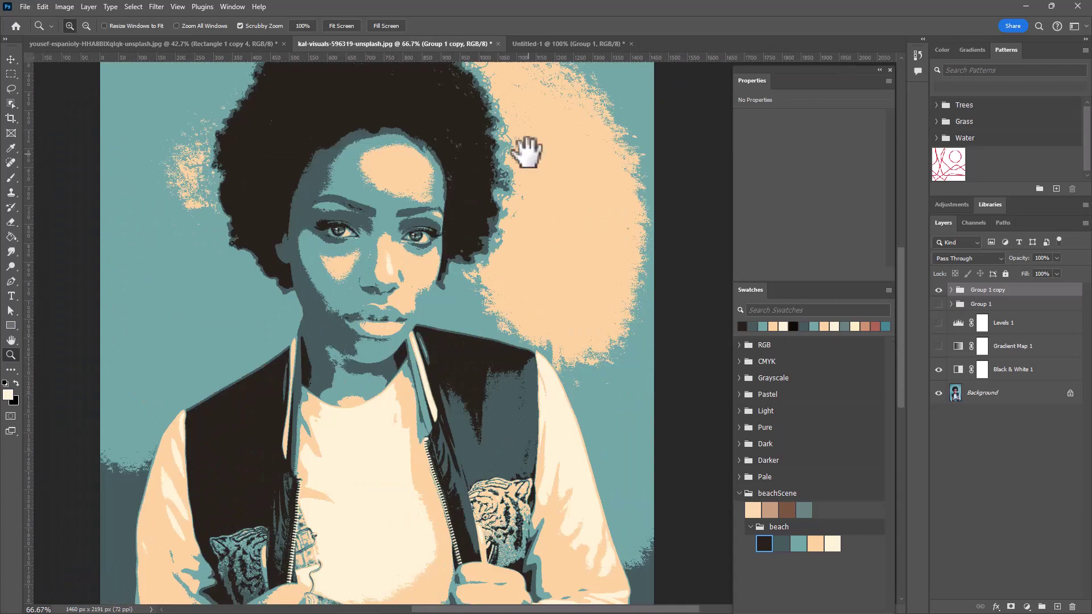
{"action": "left_click_drag", "start_coordinate": [526, 151], "coordinate": [571, 142]}
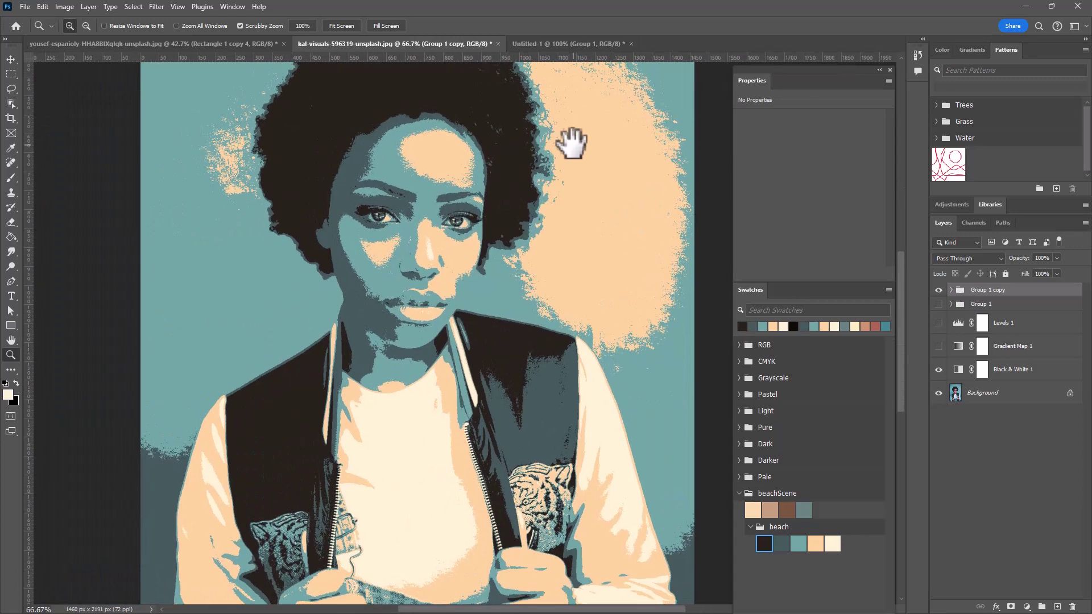
{"action": "key", "text": "ctrl+minus"}
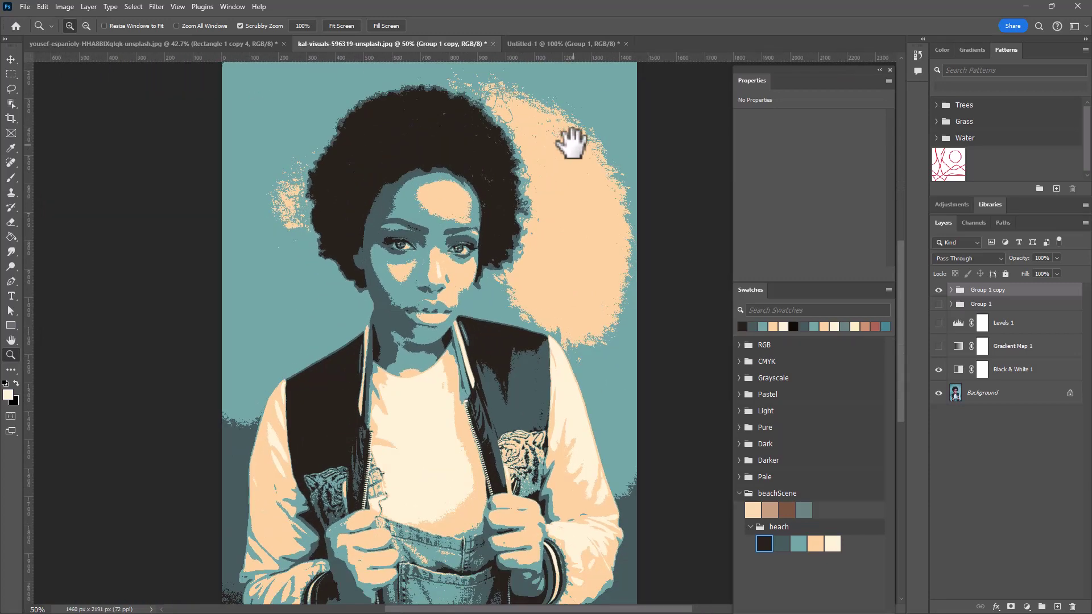
{"action": "key", "text": "ctrl+minus"}
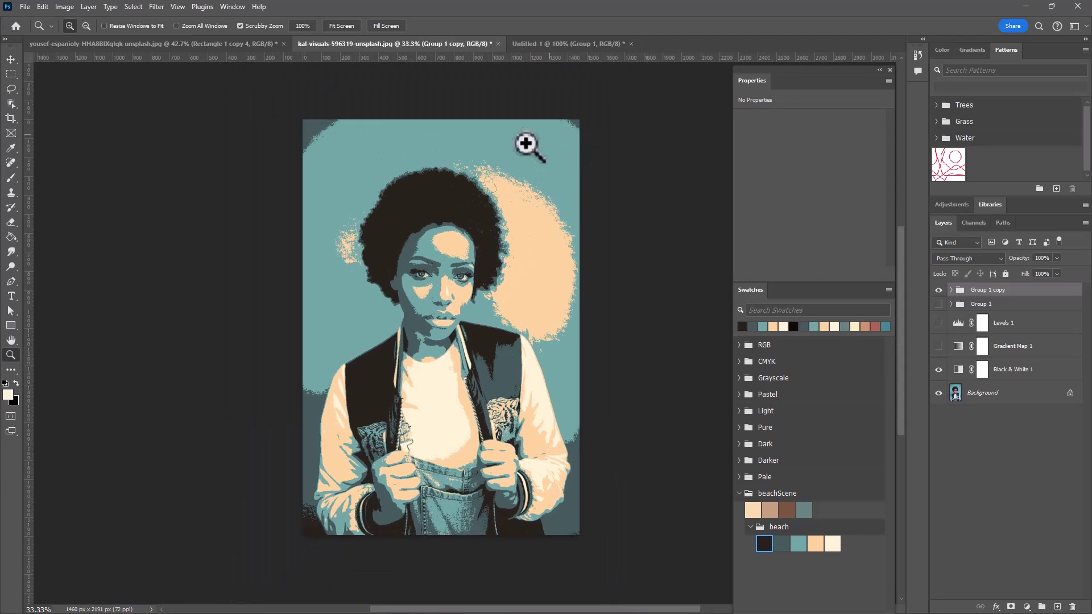
In Group 1 copy, split Color Fill 5's white Blend If slider for the underlying layer to 36/62 to soften the shadow transition.
{"action": "left_click", "coordinate": [427, 317]}
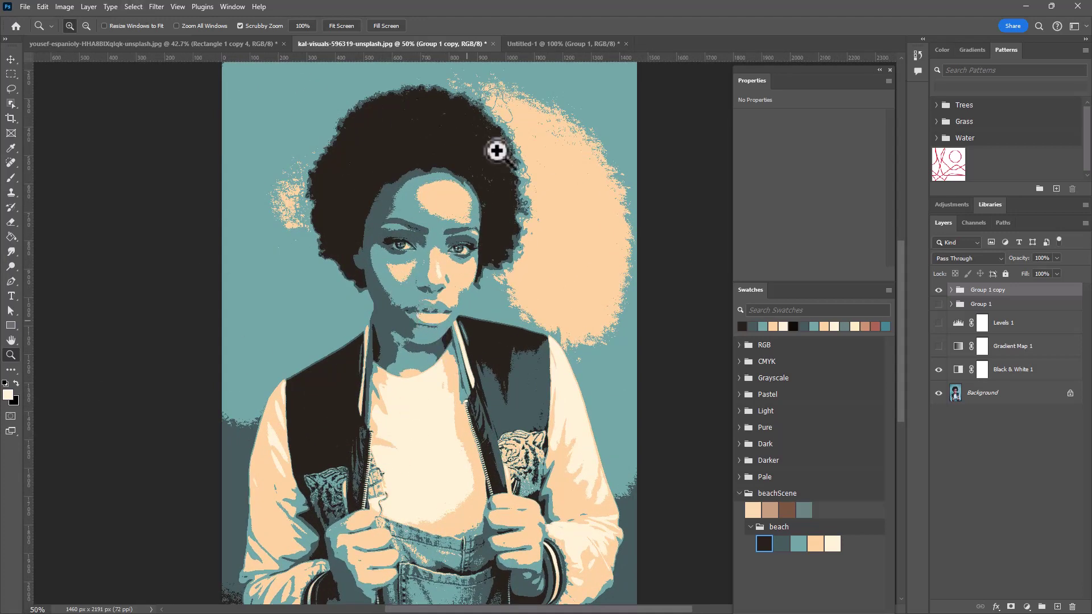
{"action": "left_click", "coordinate": [950, 289]}
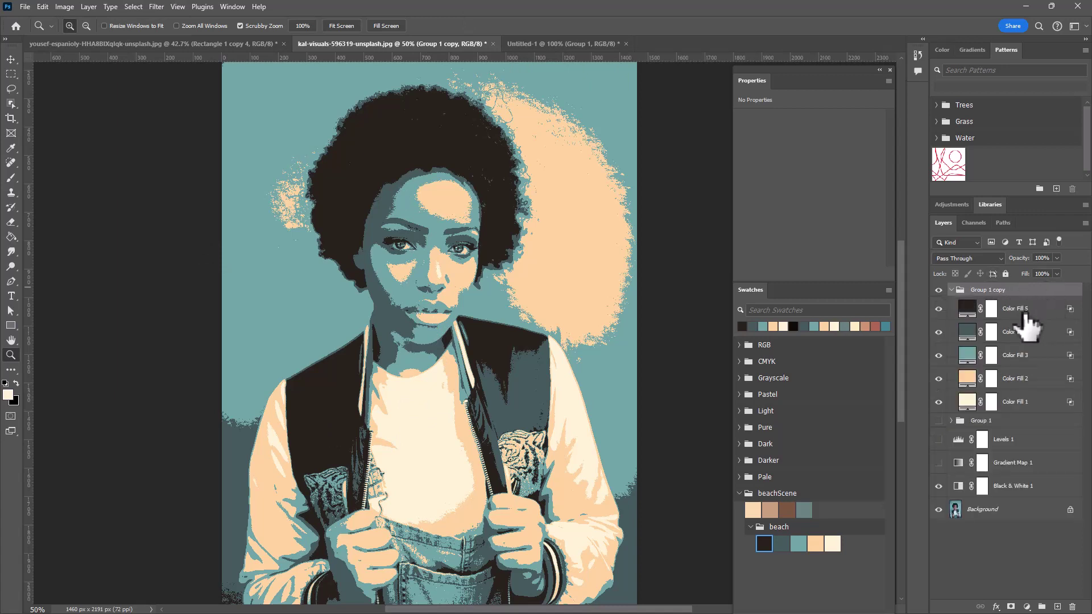
{"action": "double_click", "coordinate": [1070, 309]}
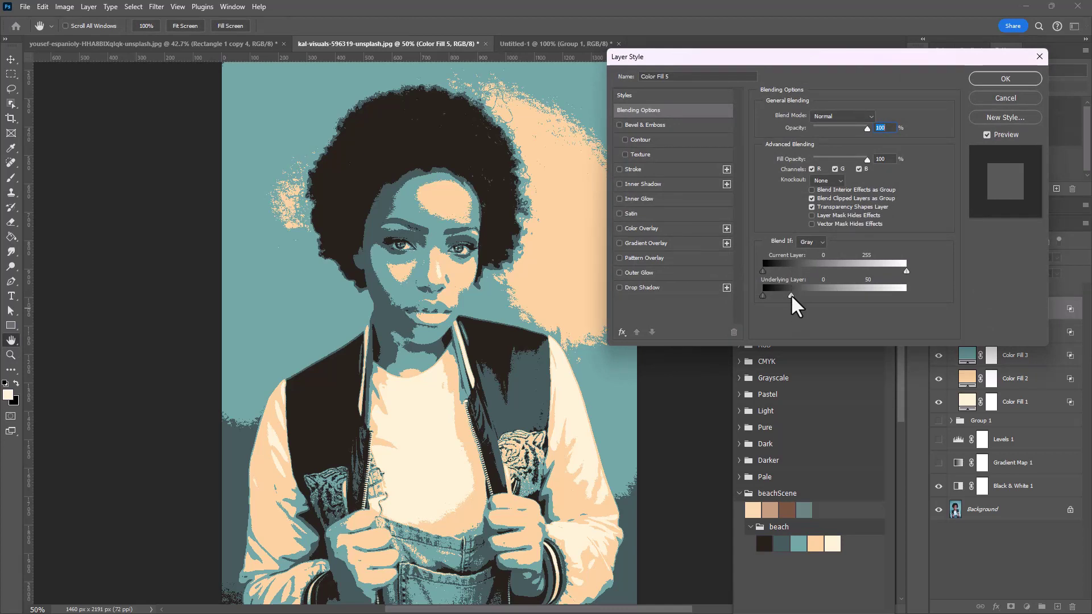
{"action": "key", "text": "alt"}
{"action": "left_click_drag", "start_coordinate": [788, 295], "coordinate": [779, 295]}
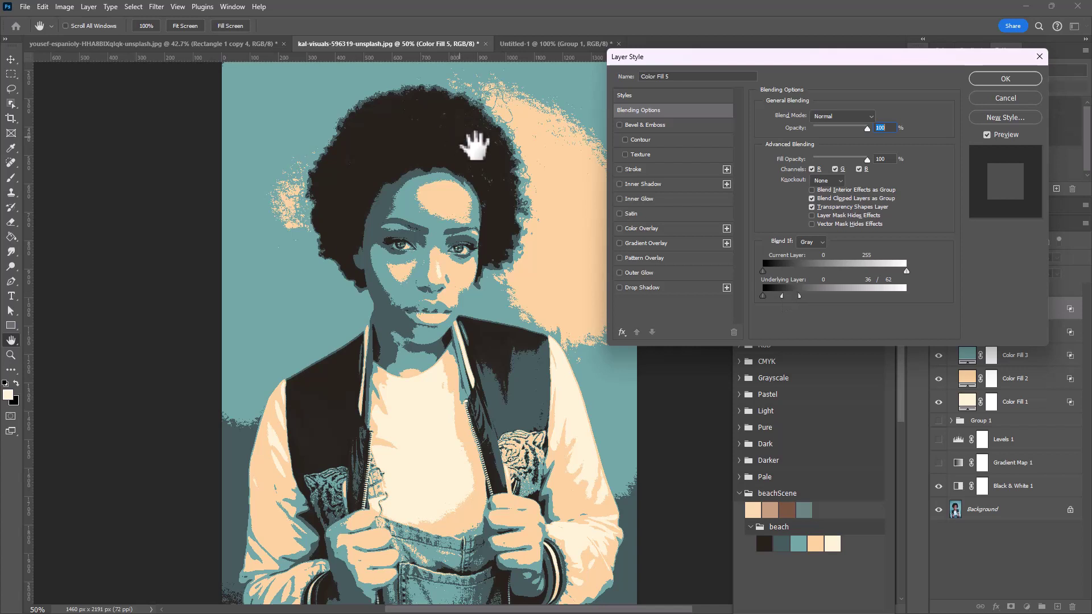
{"action": "left_click", "coordinate": [999, 79]}
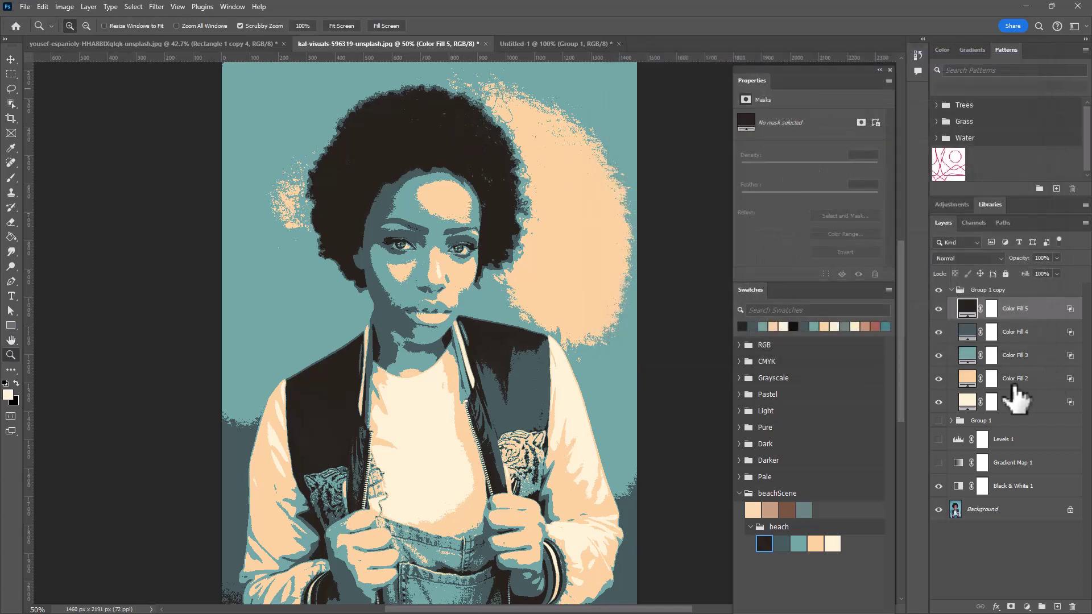
Split Color Fill 4's underlying layer Blend If sliders to 46/60 on the dark end and 96/109 on the light end.
{"action": "double_click", "coordinate": [1067, 335]}
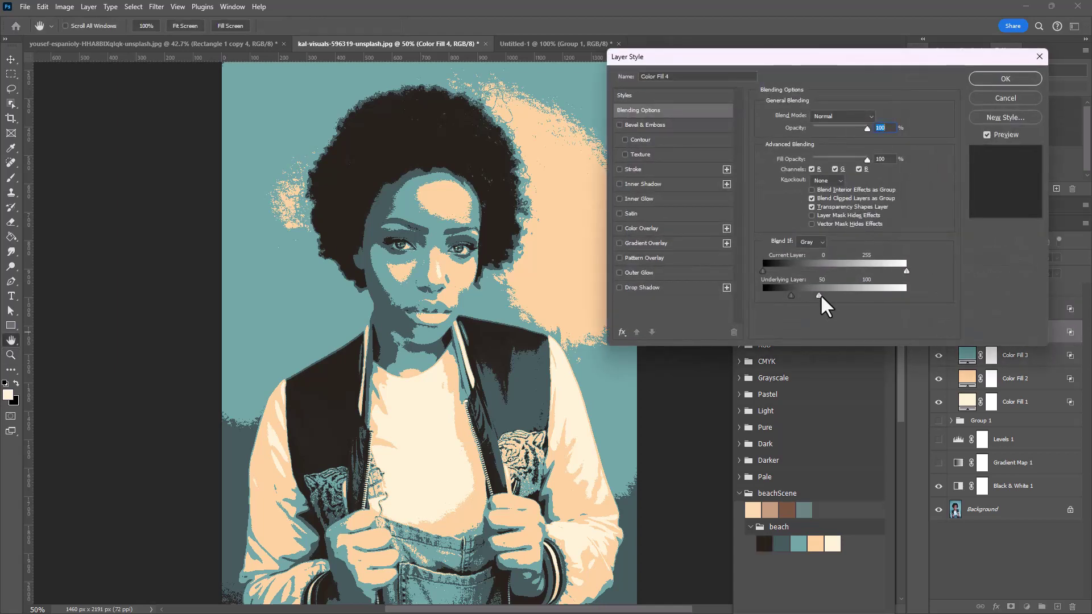
{"action": "left_click_drag", "start_coordinate": [820, 294], "coordinate": [787, 293]}
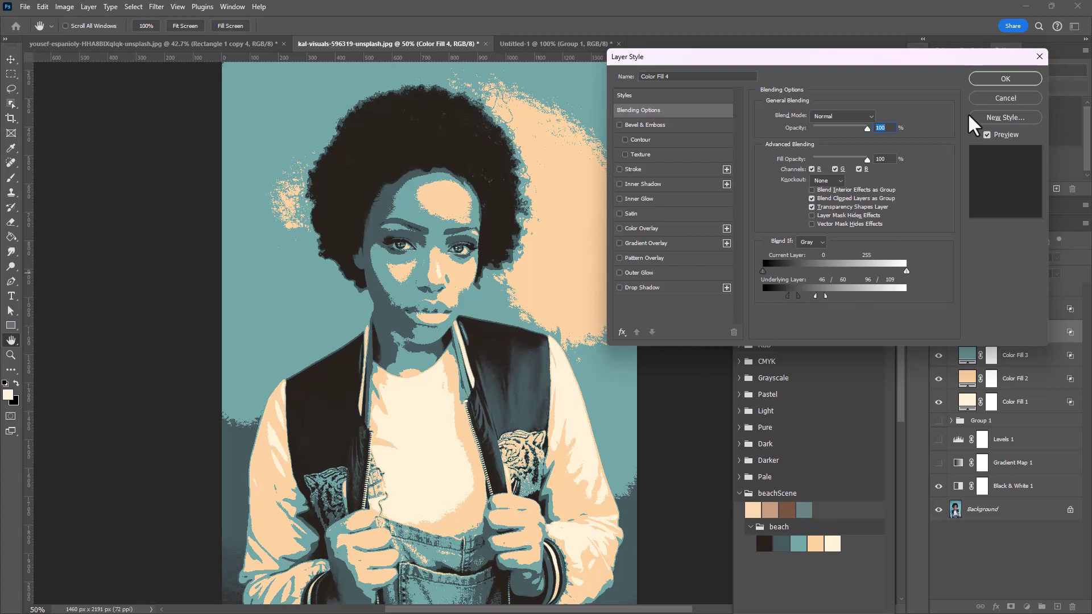
{"action": "left_click", "coordinate": [997, 80]}
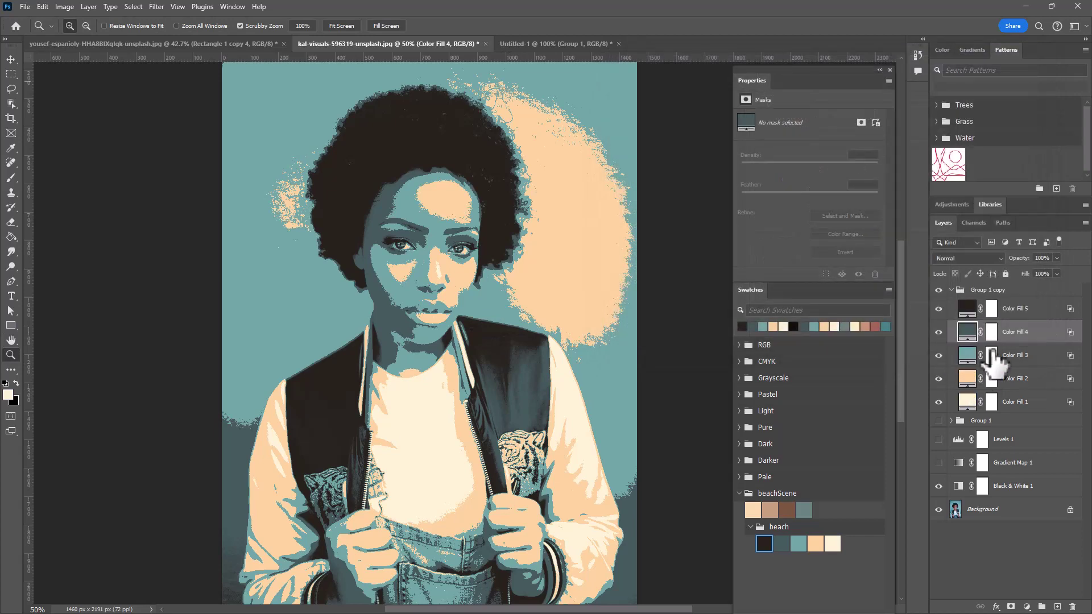
Split Color Fill 3's underlying layer Blend If sliders to 93/110 on the dark end and 141/159 on the light end.
{"action": "double_click", "coordinate": [1056, 356]}
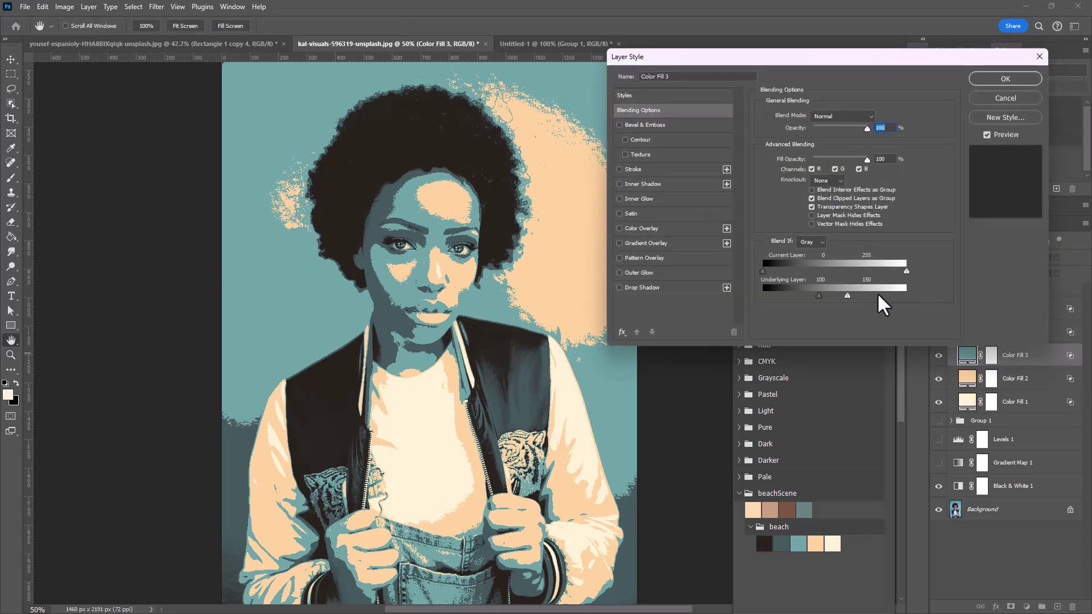
{"action": "left_click_drag", "start_coordinate": [849, 294], "coordinate": [851, 294]}
{"action": "left_click_drag", "start_coordinate": [819, 295], "coordinate": [813, 295]}
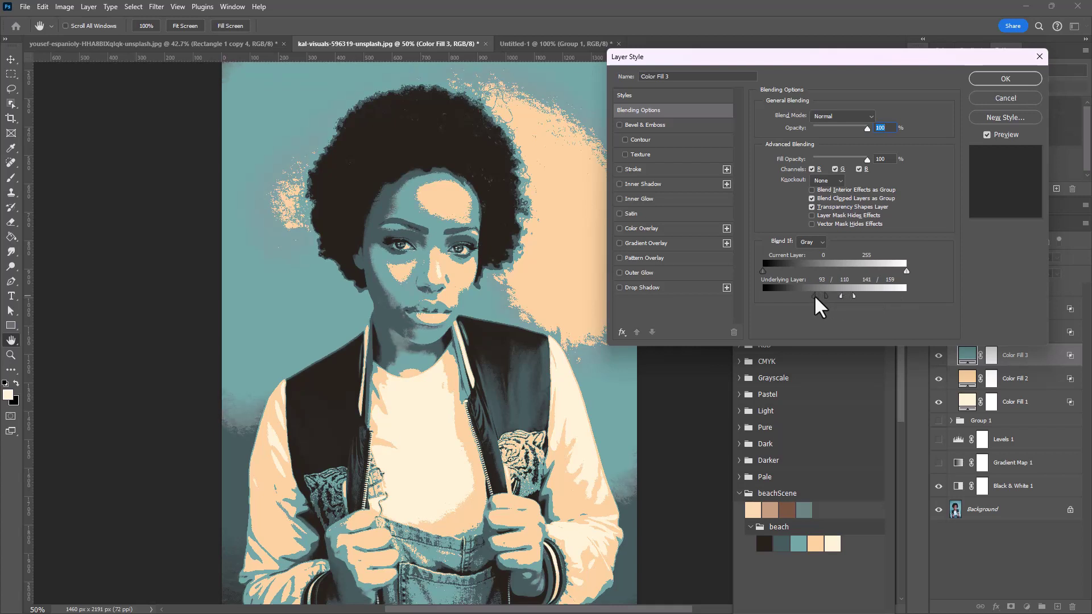
{"action": "left_click", "coordinate": [986, 78]}
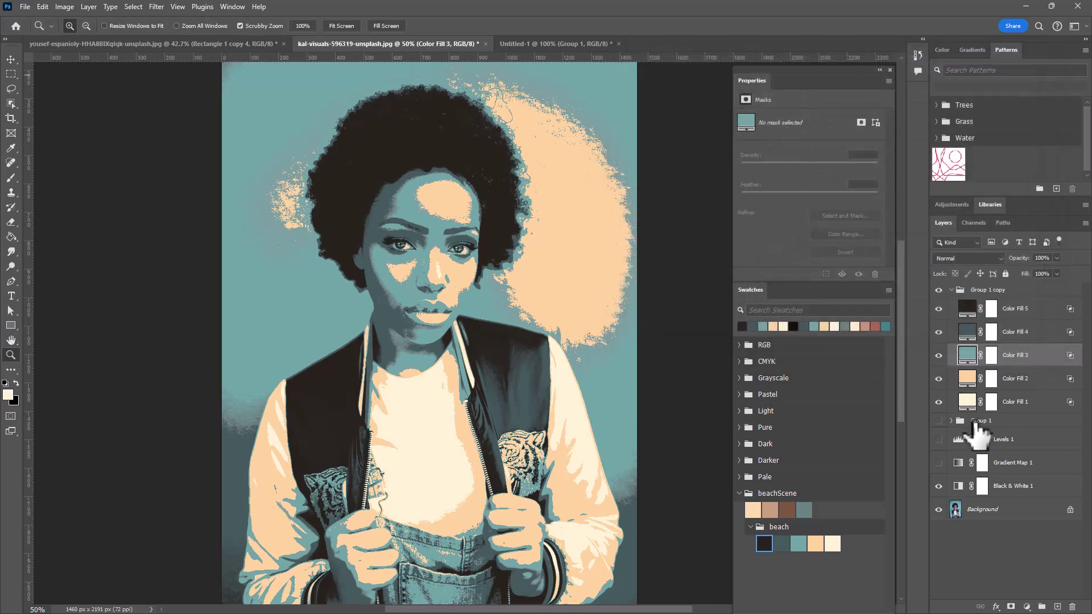
Split Color Fill 2's underlying layer Blend If sliders to 146/157 on the dark end and 197/210 on the light end.
{"action": "double_click", "coordinate": [1064, 387]}
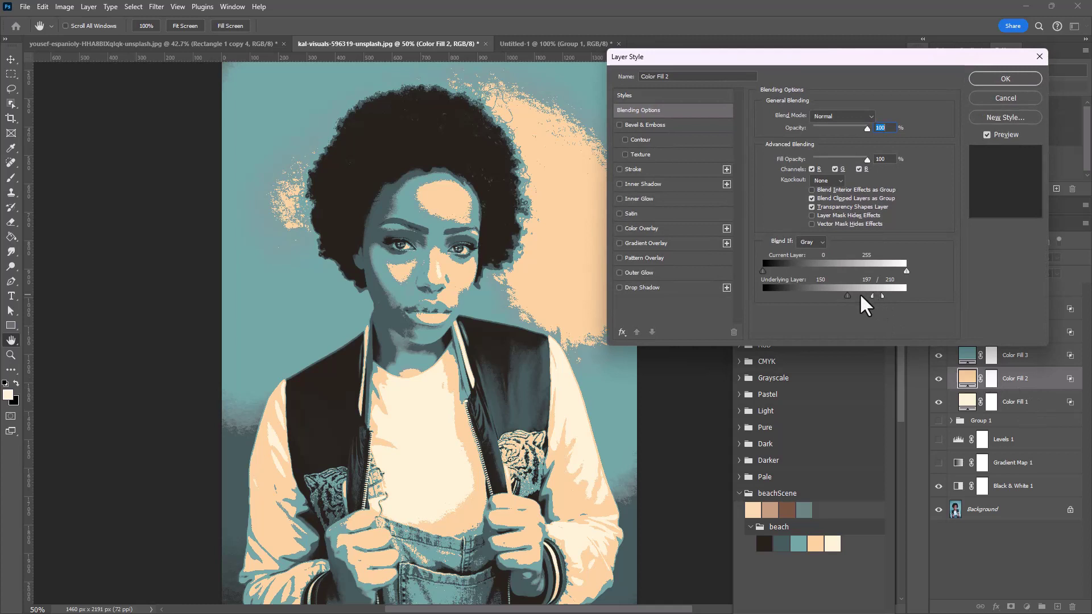
{"action": "left_click_drag", "start_coordinate": [847, 295], "coordinate": [849, 295]}
{"action": "left_click_drag", "start_coordinate": [847, 295], "coordinate": [844, 295]}
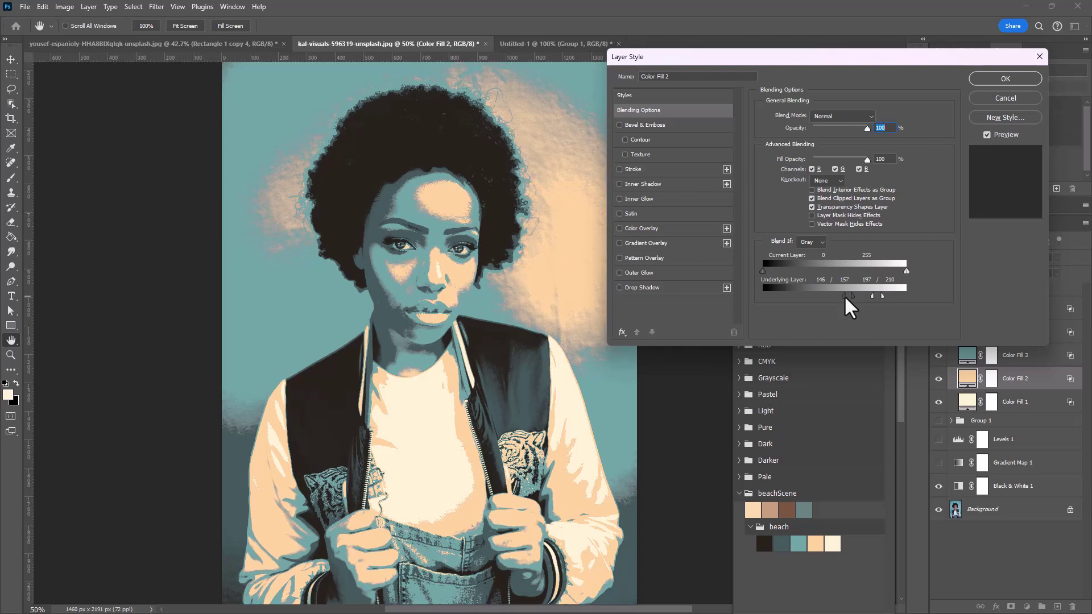
{"action": "left_click", "coordinate": [998, 79]}
Split Color Fill 1's black Blend If slider for the underlying layer to soften the transition into the highlights.
{"action": "left_click", "coordinate": [1034, 405]}
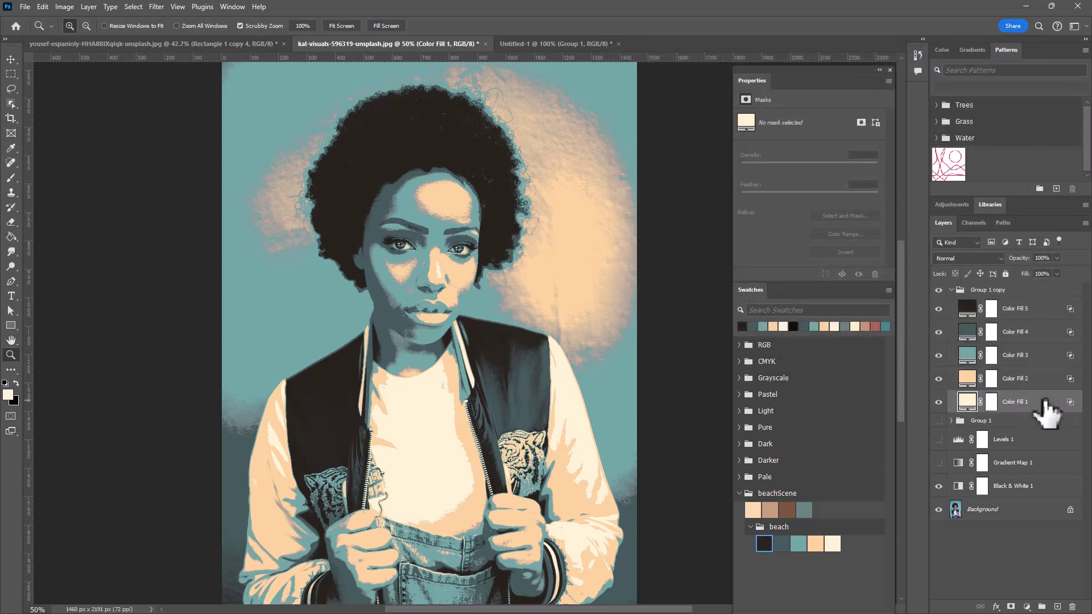
{"action": "double_click", "coordinate": [1057, 405]}
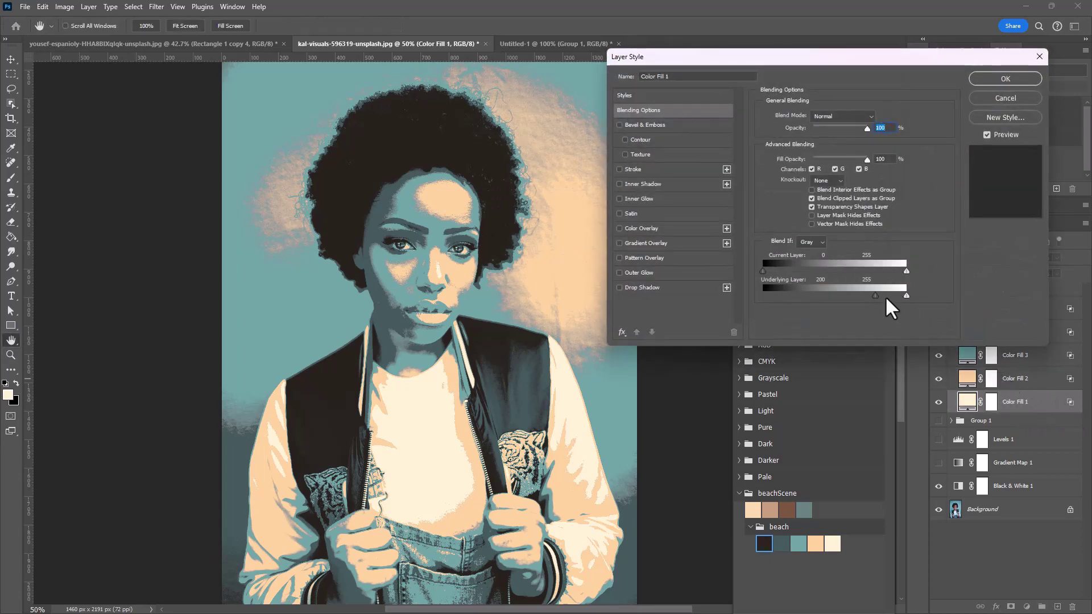
{"action": "left_click_drag", "start_coordinate": [876, 294], "coordinate": [877, 295]}
{"action": "left_click", "coordinate": [1005, 79]}
{"action": "key", "text": "z"}
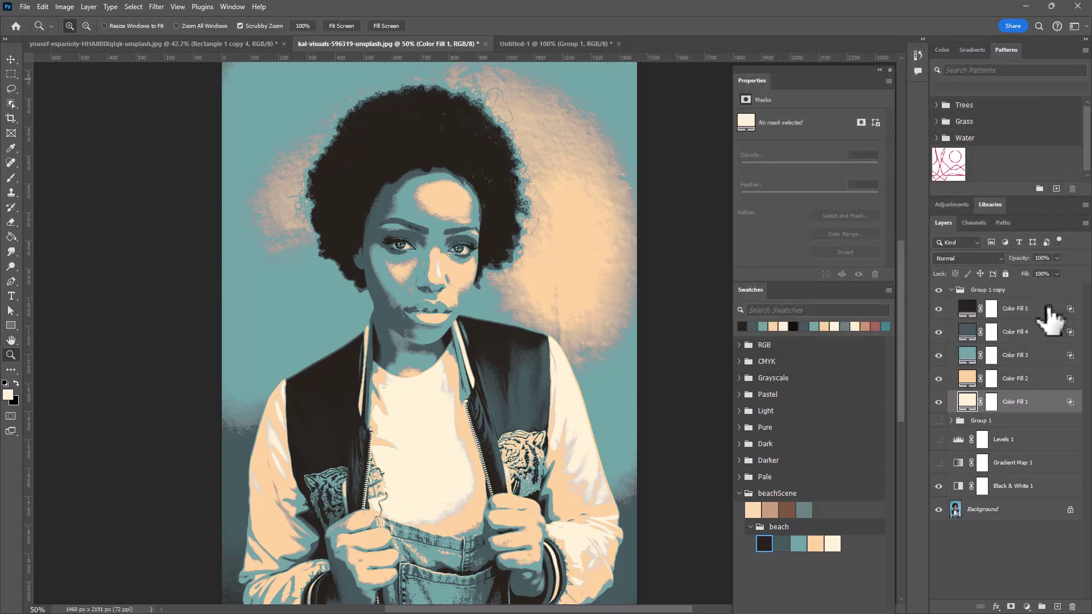
Collapse Group 1 copy and compare its softened blending with the hard-edged original Group 1 by toggling the groups' visibility.
{"action": "left_click", "coordinate": [952, 289]}
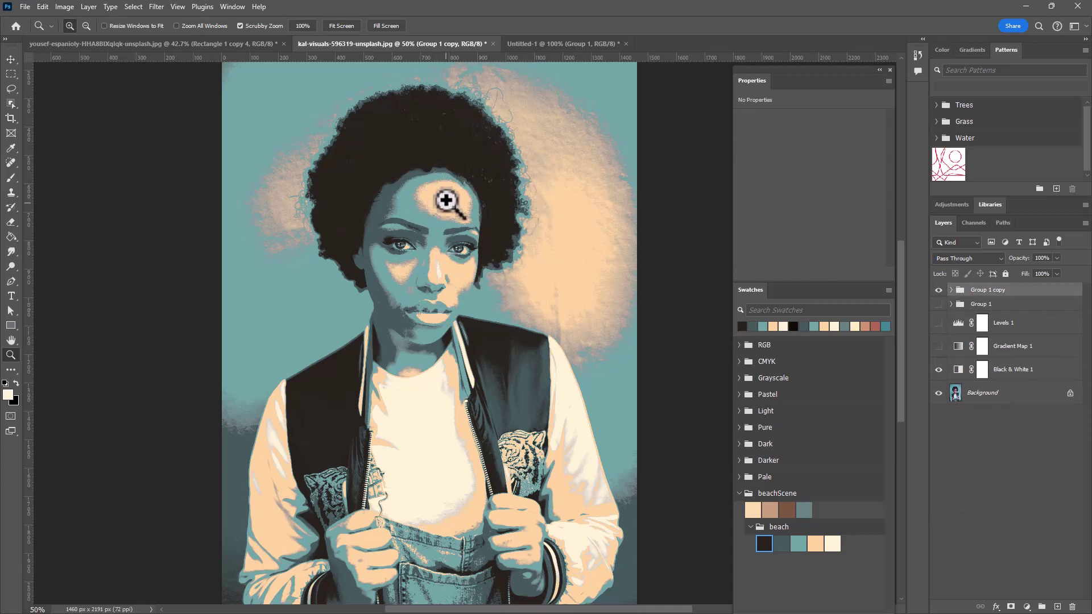
{"action": "left_click", "coordinate": [939, 304]}
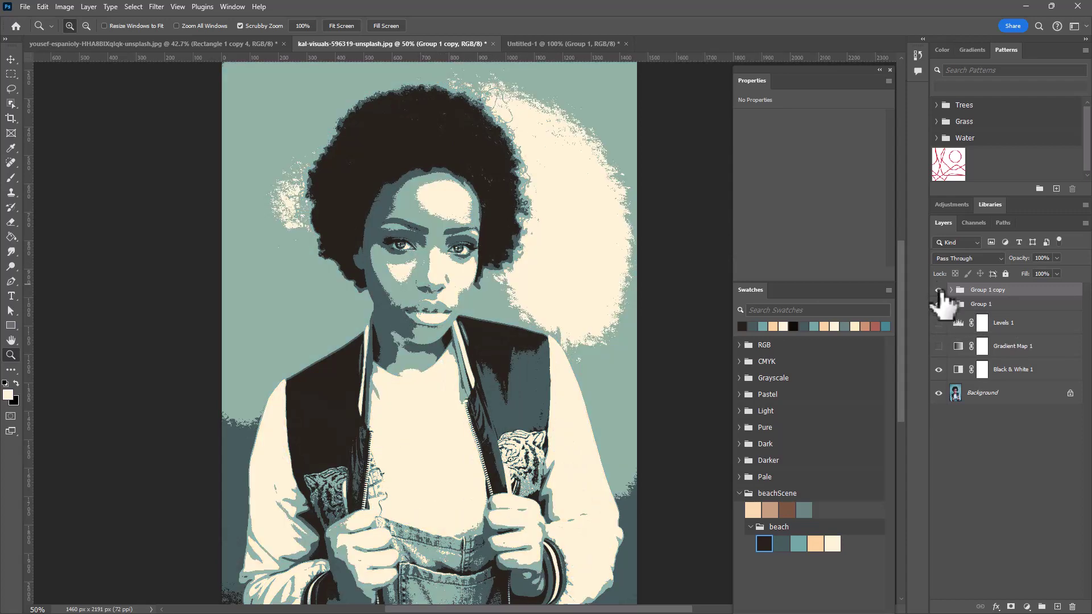
{"action": "left_click", "coordinate": [939, 290]}
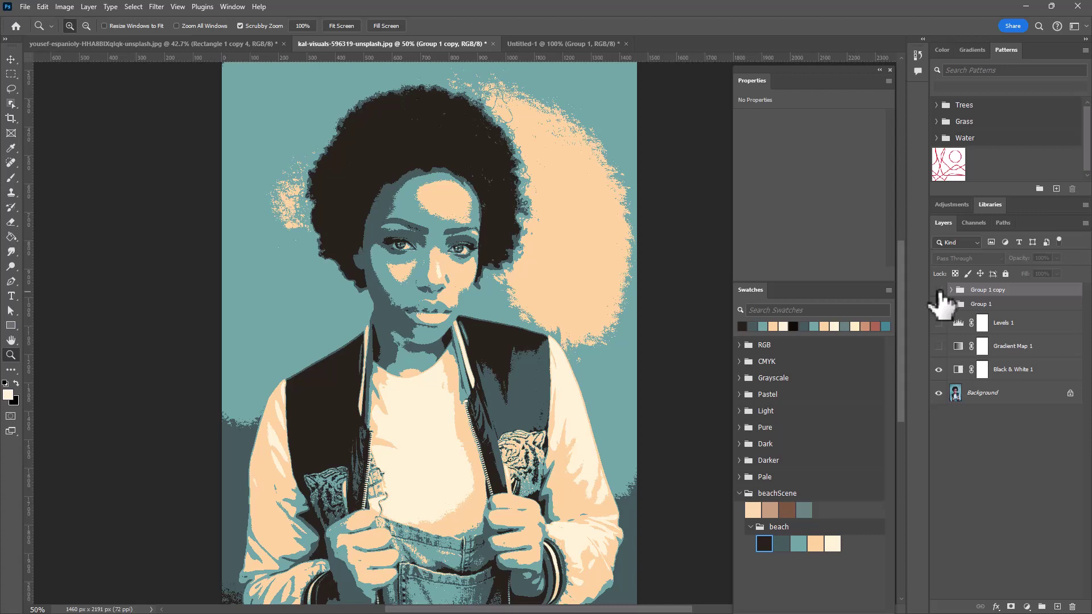
{"action": "left_click", "coordinate": [939, 290]}
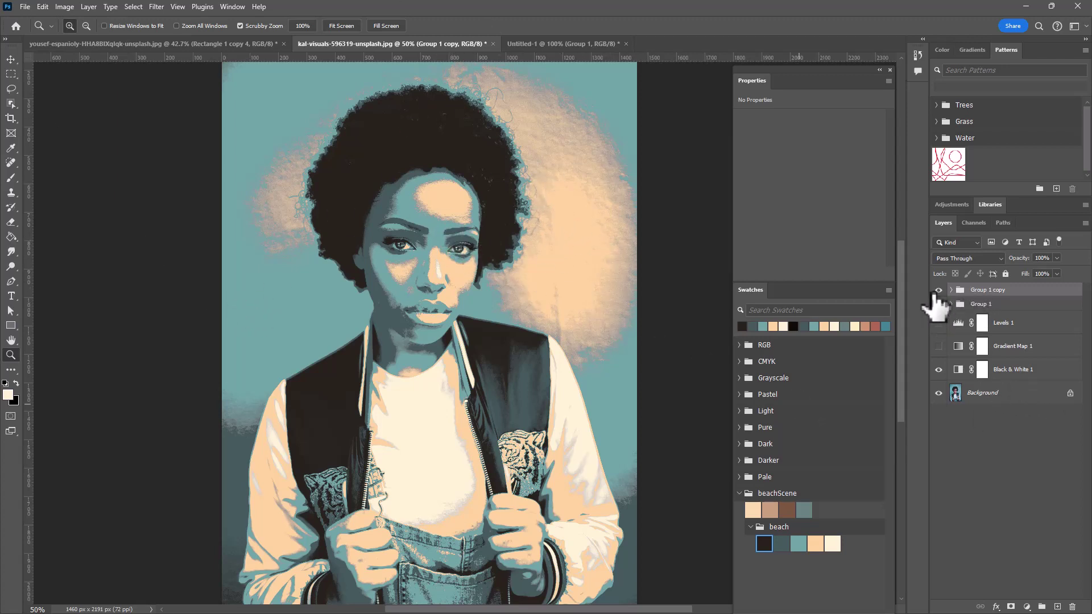
Examine the softened color transitions on the face, jacket and background up close, and review the whole portrait.
{"action": "left_click", "coordinate": [400, 258]}
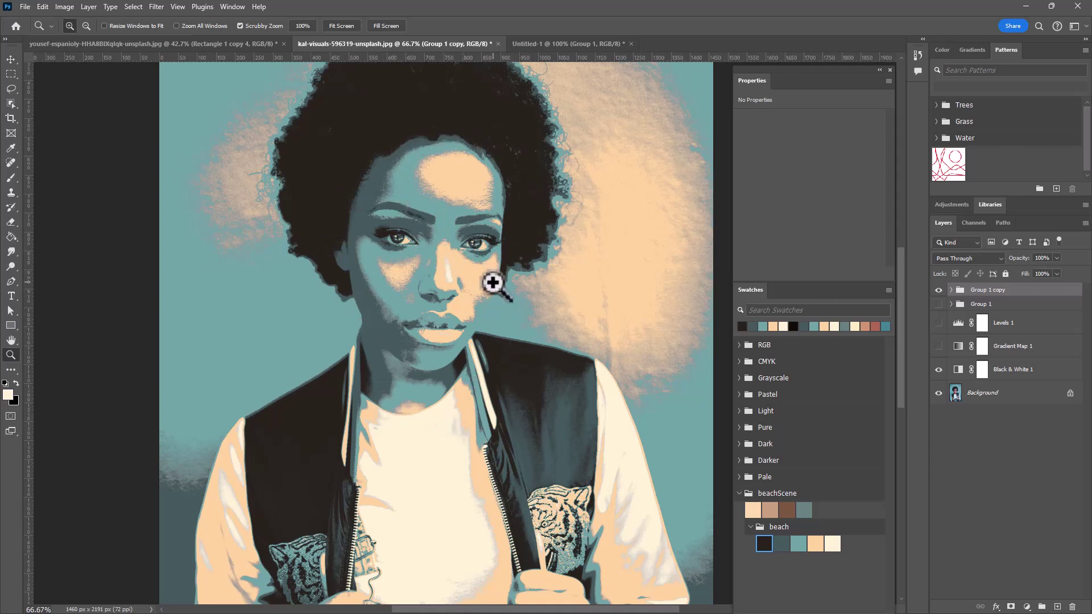
{"action": "scroll", "coordinate": [503, 295], "scroll_direction": "down", "scroll_amount": 1}
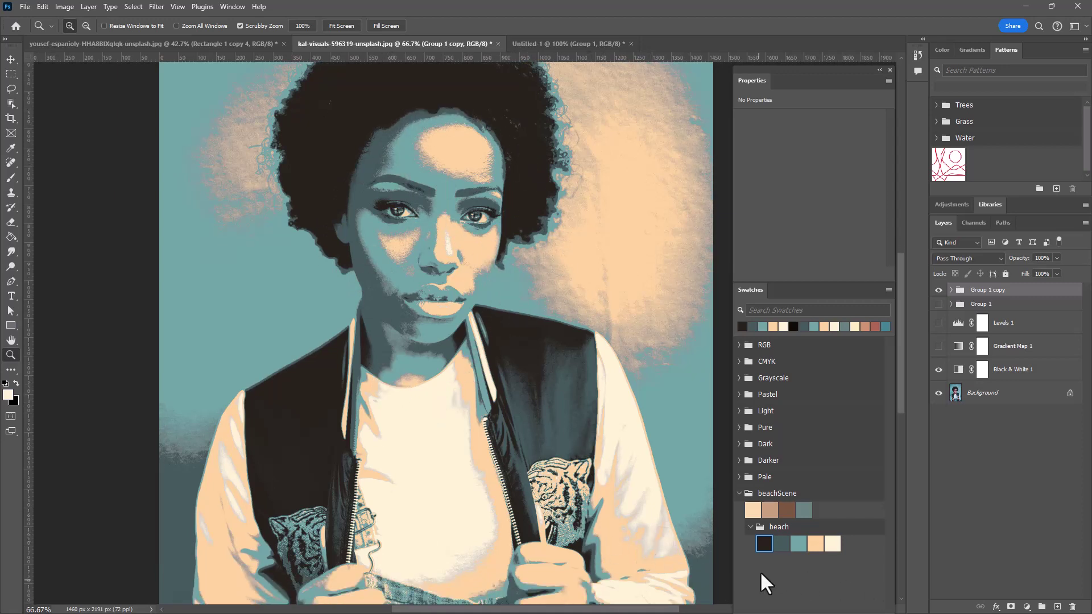
{"action": "scroll", "coordinate": [631, 441], "scroll_direction": "up", "scroll_amount": 1}
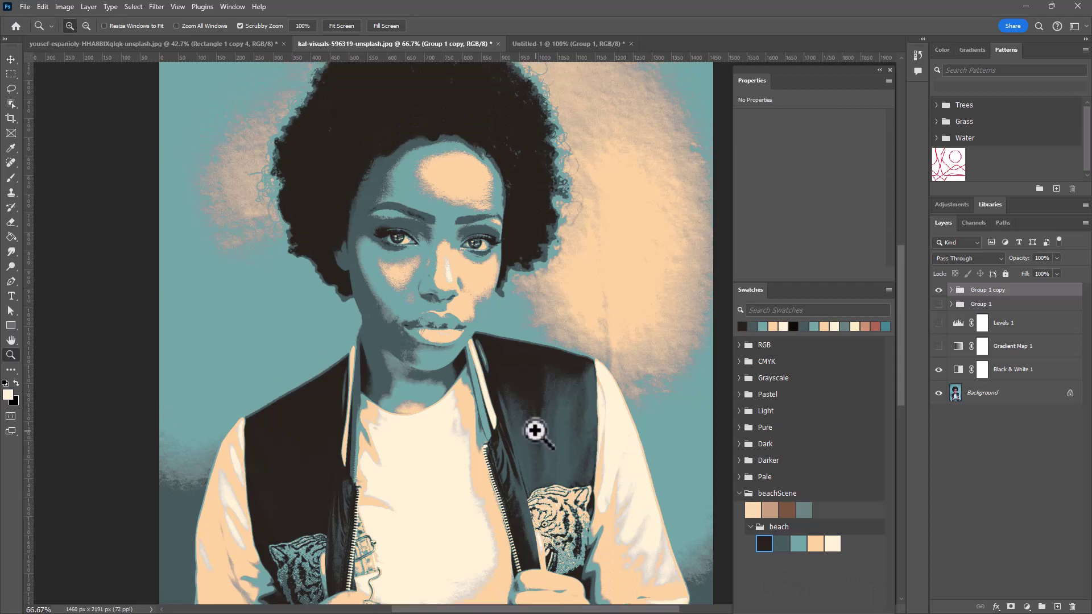
{"action": "scroll", "coordinate": [534, 429], "scroll_direction": "down", "scroll_amount": 1}
{"action": "scroll", "coordinate": [480, 171], "scroll_direction": "up", "scroll_amount": 2}
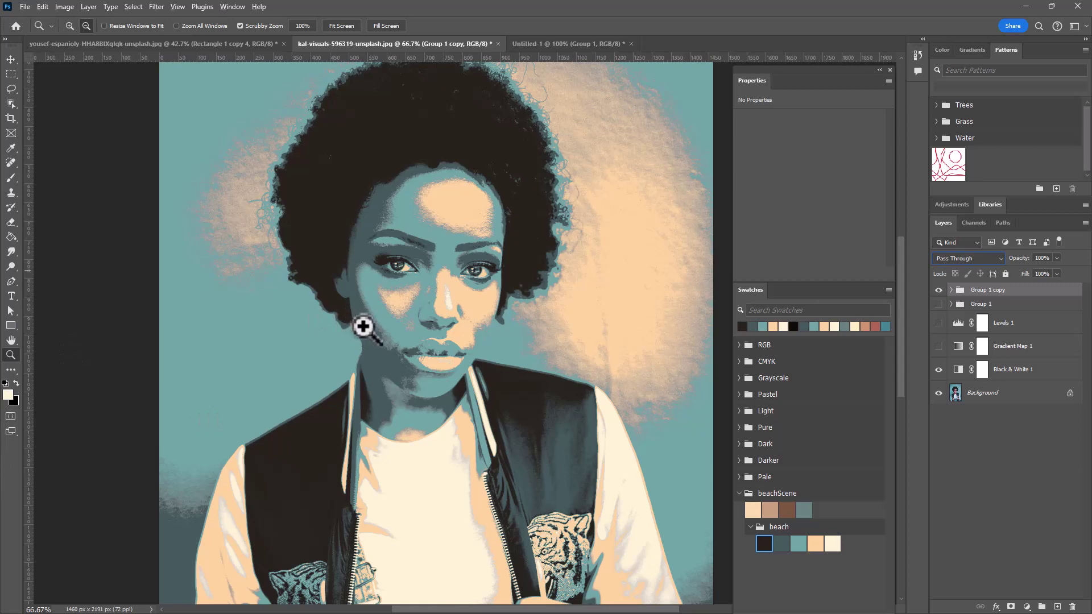
{"action": "left_click", "coordinate": [470, 324], "text": "alt"}
{"action": "left_click", "coordinate": [455, 364], "text": "alt"}
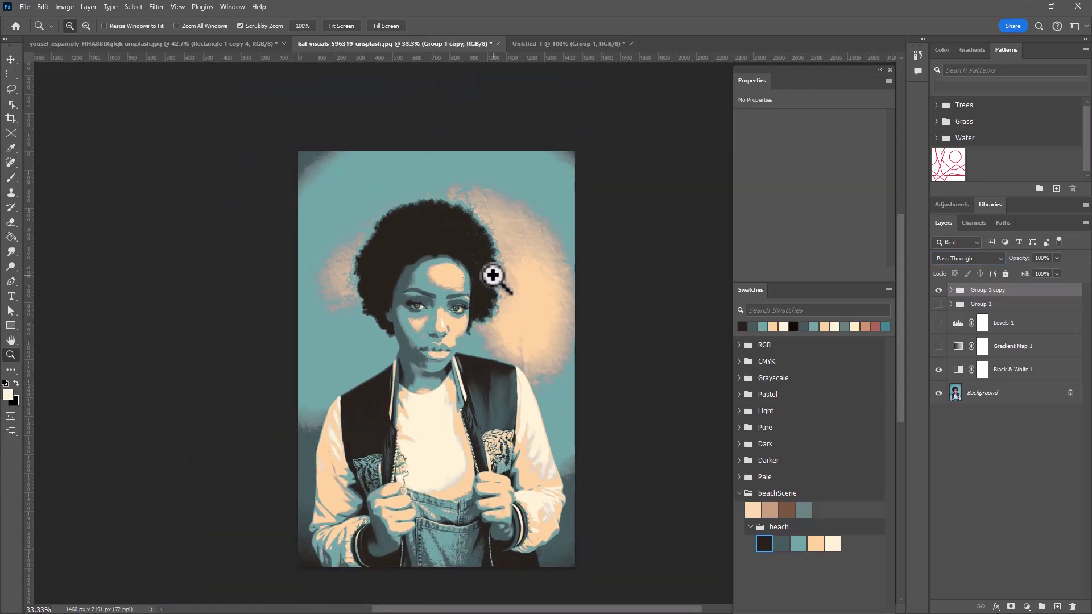